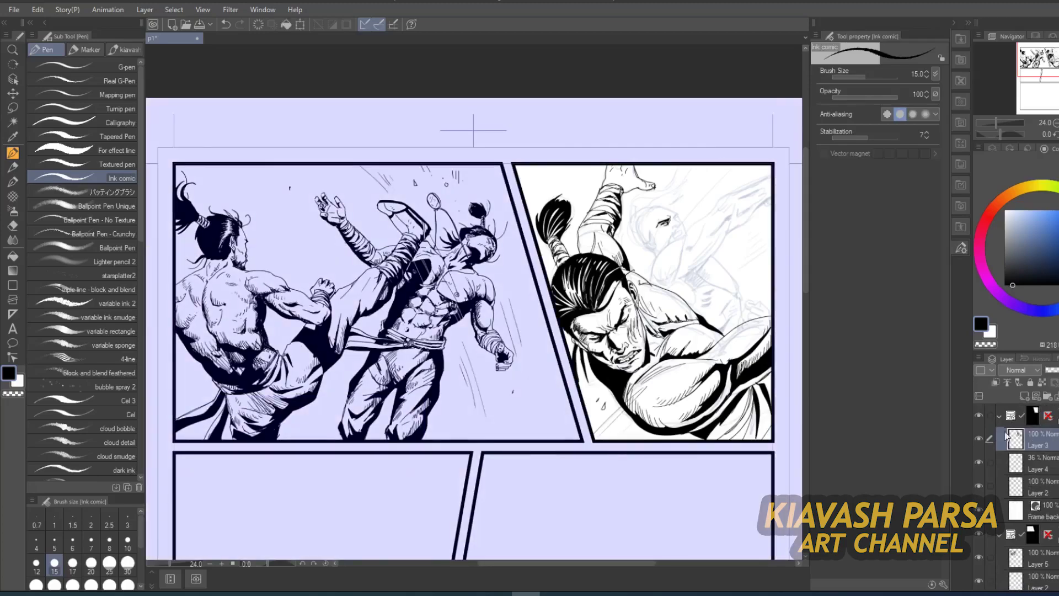
Ink the background fighter's brows, nose, face edge and gritted mouth over the sketch with the Ink comic pen
scroll(578, 238, "up", 3)
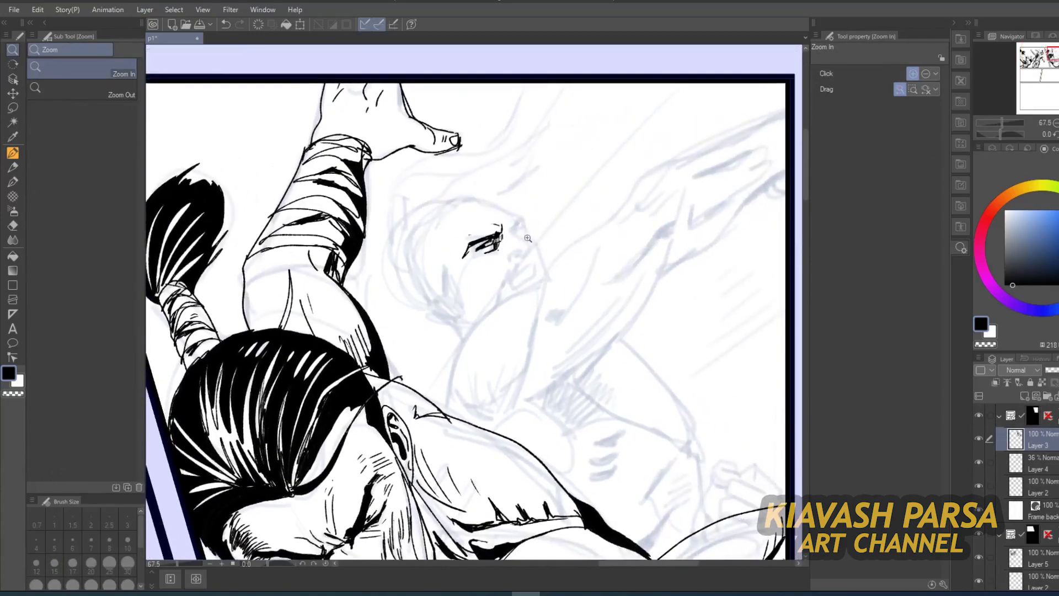
key("p")
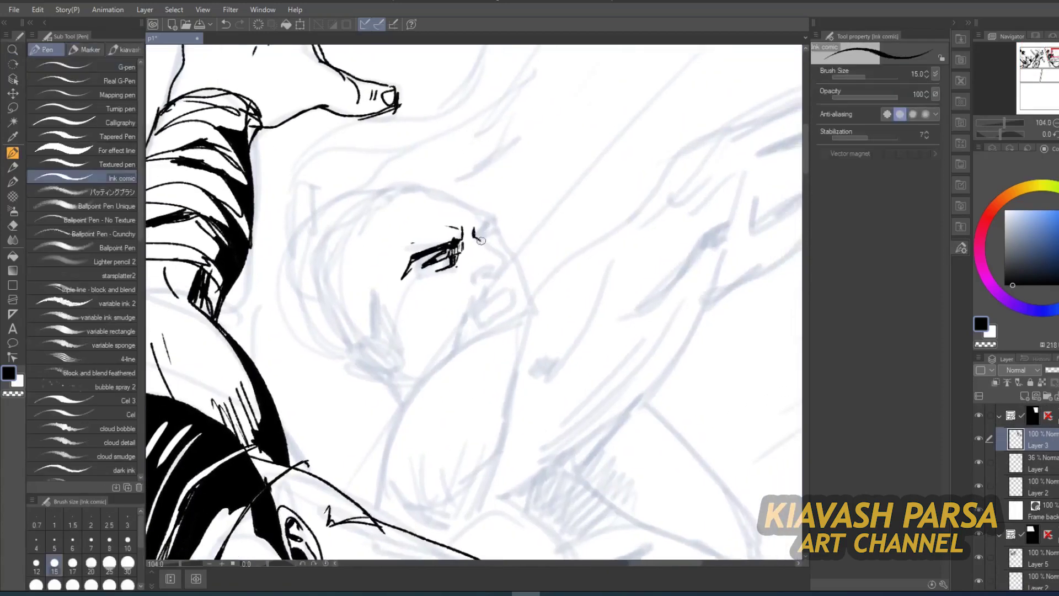
mouse_move(502, 269)
left_mouse_down()
mouse_move(471, 279)
mouse_move(492, 246)
mouse_move(483, 242)
mouse_move(499, 275)
left_mouse_up()
key("e")
key("p")
key("e")
key("p")
mouse_move(472, 232)
left_mouse_down()
mouse_move(492, 216)
mouse_move(461, 219)
left_mouse_up()
mouse_move(459, 218)
left_mouse_down()
mouse_move(488, 232)
mouse_move(483, 239)
mouse_move(497, 234)
mouse_move(534, 294)
mouse_move(476, 315)
mouse_move(475, 327)
left_mouse_up()
mouse_move(507, 278)
left_mouse_down()
mouse_move(521, 295)
mouse_move(498, 291)
mouse_move(508, 278)
left_mouse_up()
left_click_drag(476, 326, 522, 296)
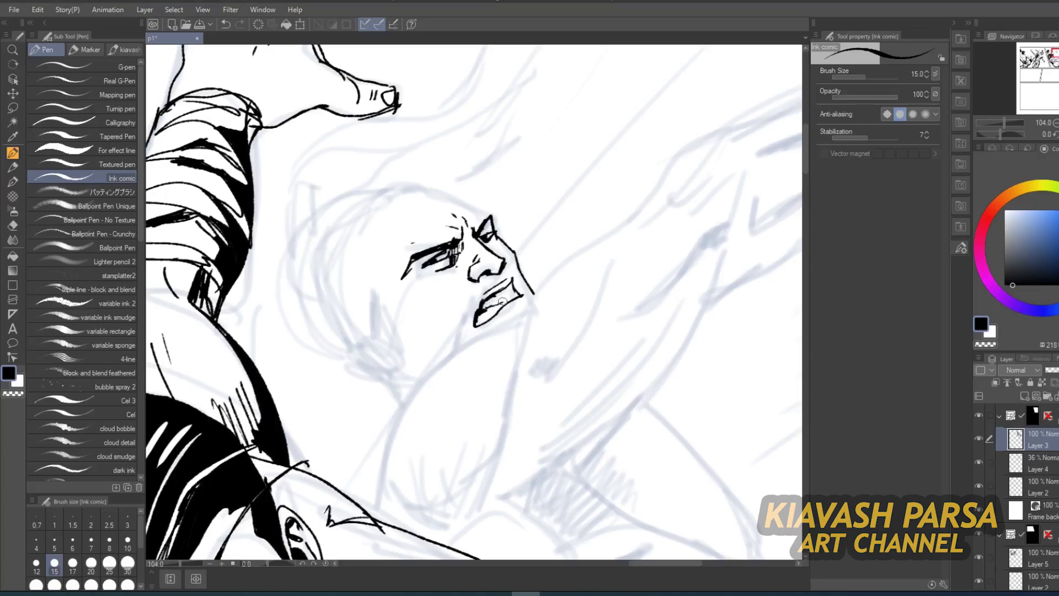
left_click_drag(513, 282, 484, 321)
Ink the shoulder contour running down from the chin and the upper edge of the outstretched arm
mouse_move(646, 203)
left_mouse_down()
mouse_move(607, 231)
mouse_move(521, 348)
left_mouse_up()
mouse_move(532, 308)
left_mouse_down()
mouse_move(499, 331)
mouse_move(377, 518)
left_mouse_up()
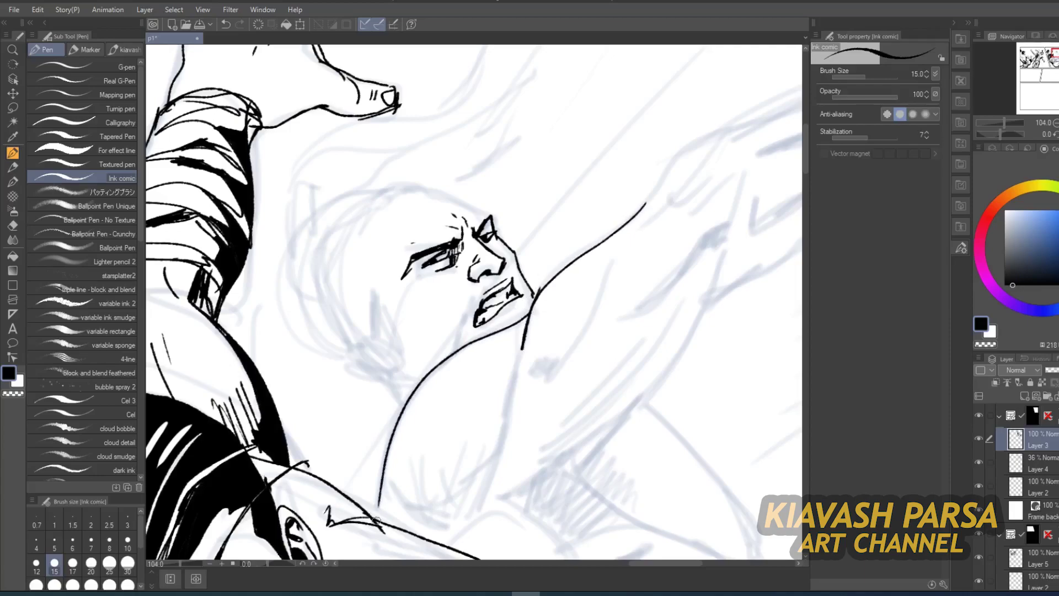
mouse_move(522, 350)
left_mouse_down()
mouse_move(483, 506)
mouse_move(480, 448)
mouse_move(443, 487)
left_mouse_up()
Ink the muscle line on the outstretched upper arm and hatch a small shadow at its lower end
left_click_drag(611, 262, 559, 369)
key("ctrl+z")
left_click_drag(610, 262, 561, 377)
left_click_drag(578, 339, 558, 367)
left_click_drag(546, 360, 534, 373)
left_click_drag(586, 316, 572, 345)
left_click_drag(581, 328, 565, 356)
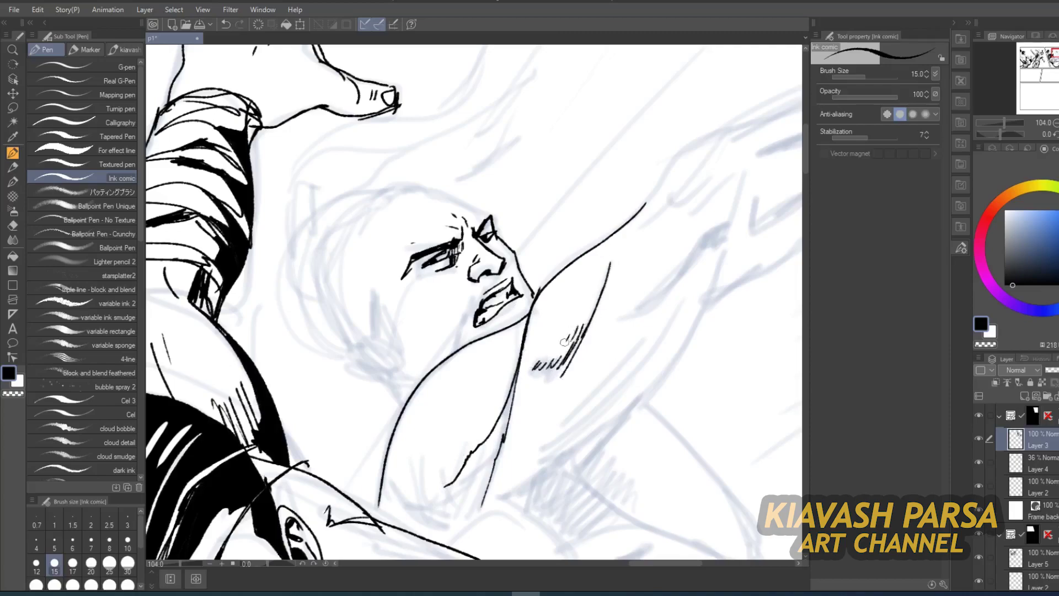
key("ctrl+z")
Ink the background fighter's hairline and sideburn, and add mustache hairs, a cheek crease and forehead wrinkles
mouse_move(491, 216)
left_mouse_down()
mouse_move(455, 186)
mouse_move(415, 188)
mouse_move(502, 159)
mouse_move(519, 138)
mouse_move(445, 186)
mouse_move(386, 200)
mouse_move(342, 247)
mouse_move(339, 260)
mouse_move(365, 271)
mouse_move(373, 311)
mouse_move(415, 357)
left_mouse_up()
mouse_move(484, 283)
left_mouse_down()
mouse_move(466, 327)
mouse_move(497, 280)
left_mouse_up()
left_click_drag(502, 271, 512, 275)
left_click_drag(514, 270, 528, 288)
left_click_drag(445, 272, 422, 275)
left_click_drag(448, 272, 431, 311)
left_click_drag(501, 252, 509, 253)
left_click_drag(461, 216, 441, 221)
left_click_drag(463, 206, 456, 215)
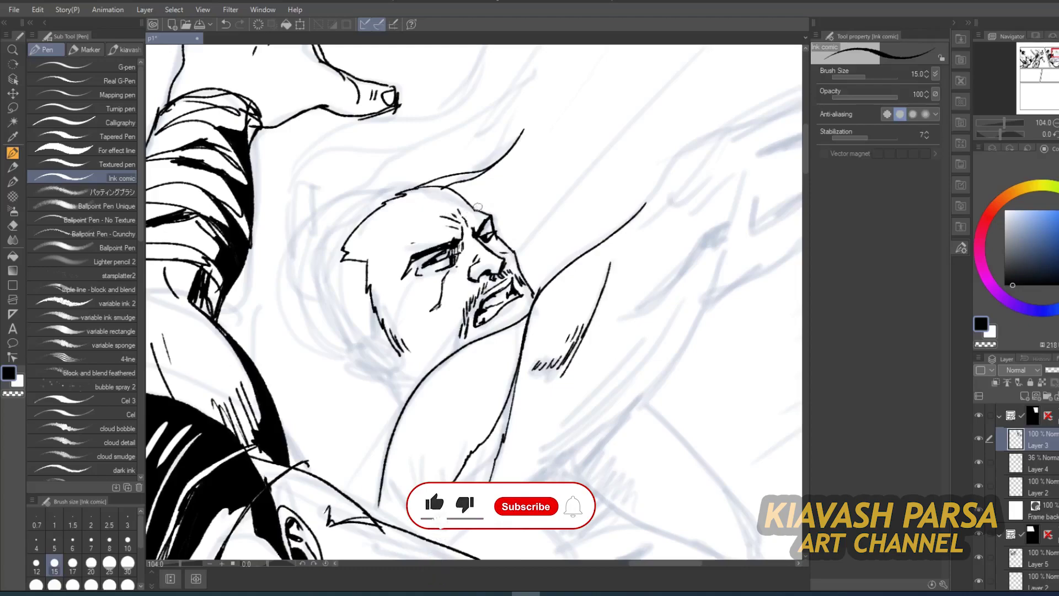
Ink the crown's outer curve and the ear, and darken the beard along the jaw
key("g")
key("p")
mouse_move(439, 179)
left_mouse_down()
mouse_move(338, 191)
mouse_move(385, 175)
mouse_move(310, 215)
mouse_move(288, 259)
mouse_move(293, 306)
left_mouse_up()
key("ctrl+z")
mouse_move(408, 358)
left_mouse_down()
mouse_move(349, 337)
mouse_move(398, 374)
left_mouse_up()
key("ctrl+z")
mouse_move(353, 337)
left_mouse_down()
mouse_move(364, 380)
mouse_move(407, 373)
mouse_move(352, 350)
mouse_move(375, 359)
mouse_move(351, 356)
mouse_move(364, 354)
mouse_move(378, 372)
left_mouse_up()
mouse_move(391, 359)
left_mouse_down()
mouse_move(401, 374)
mouse_move(420, 366)
left_mouse_up()
left_click_drag(422, 353, 435, 364)
mouse_move(465, 324)
left_mouse_down()
mouse_move(460, 338)
mouse_move(485, 339)
left_mouse_up()
left_click_drag(525, 306, 513, 317)
Add hair strands above the forehead and extend the back of the skull down toward the ear
left_click_drag(391, 192, 415, 180)
left_click_drag(391, 186, 432, 175)
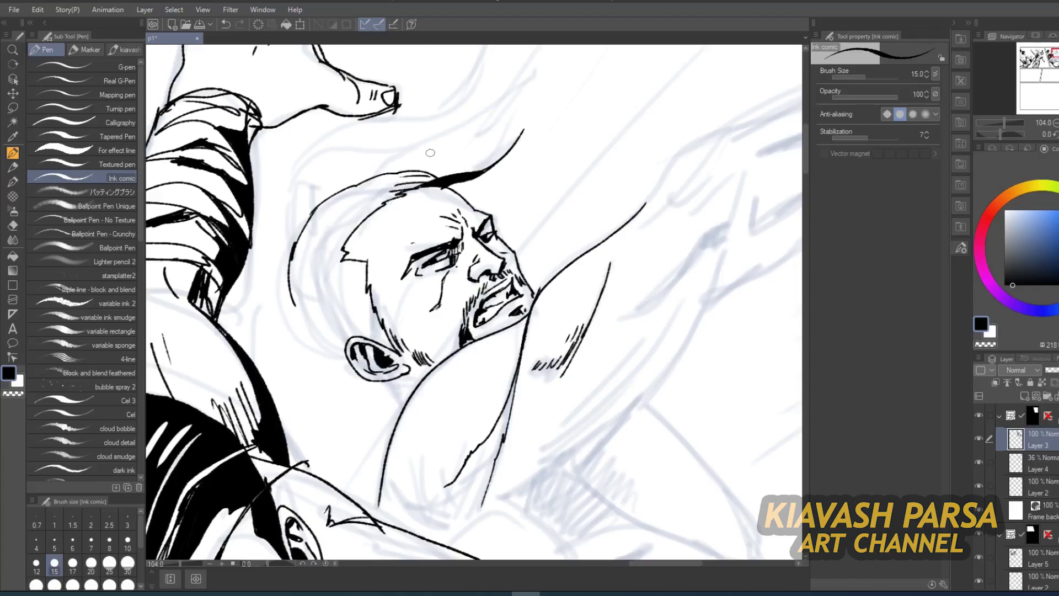
left_click_drag(377, 320, 381, 336)
left_click_drag(293, 302, 335, 353)
key("ctrl+z")
left_click_drag(293, 300, 338, 356)
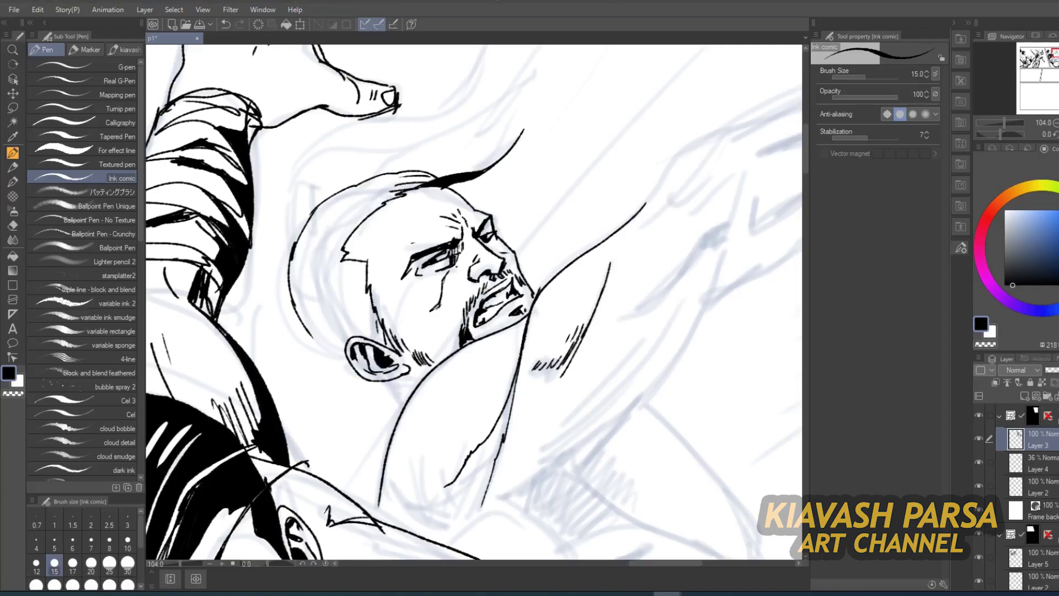
Ink the lower cheek crease, hatch the beard along the jaw and add the neck line beneath the ear
left_click(438, 250)
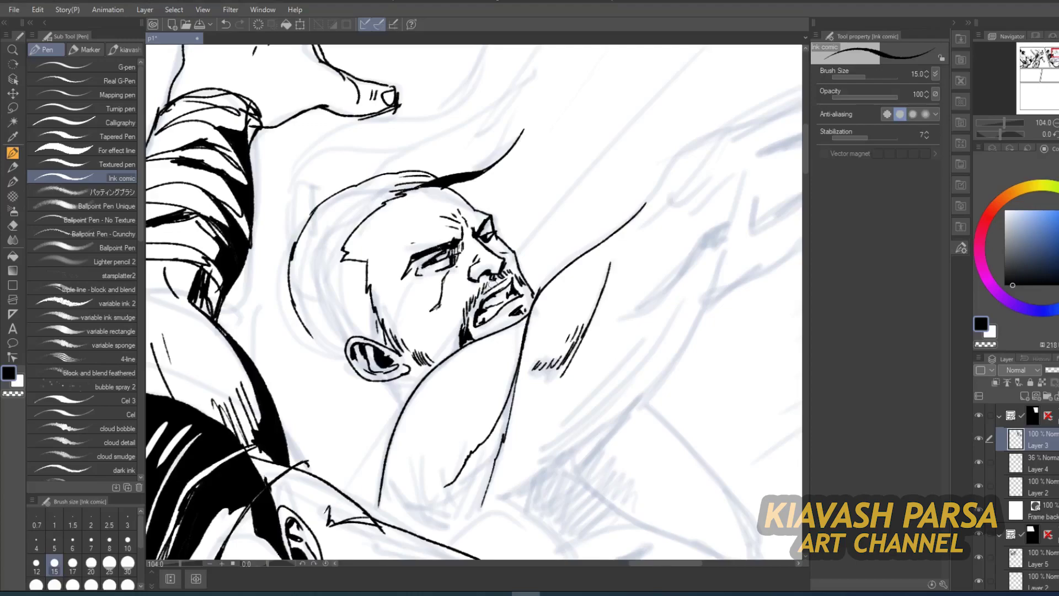
key("e")
key("p")
mouse_move(411, 343)
left_mouse_down()
mouse_move(404, 360)
mouse_move(445, 332)
left_mouse_up()
mouse_move(439, 346)
left_mouse_down()
mouse_move(426, 362)
mouse_move(437, 362)
left_mouse_up()
left_click_drag(440, 361, 399, 392)
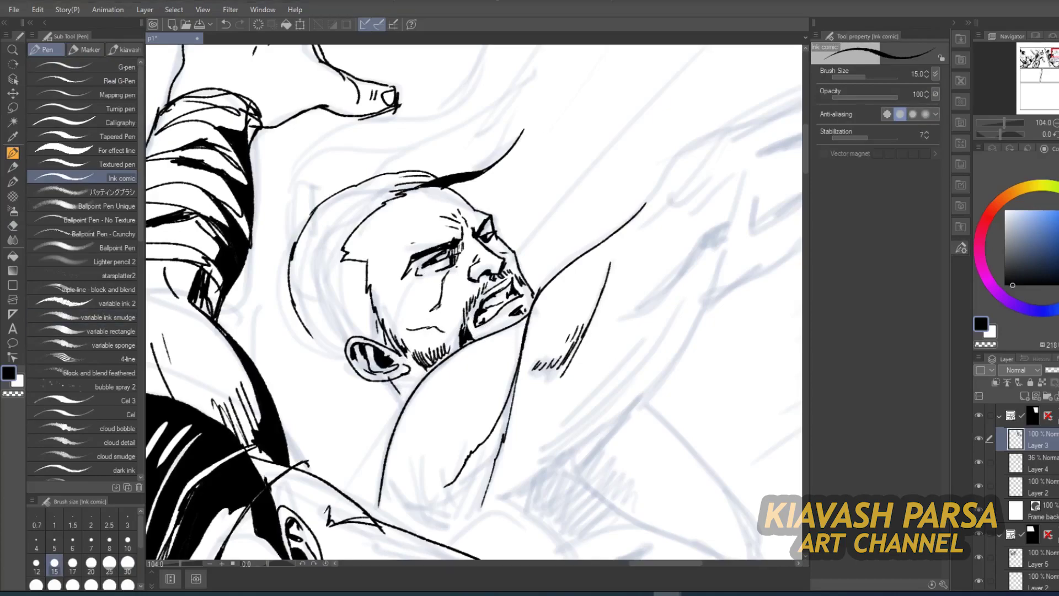
Ink the nape contour behind the ear, and add short hair strokes at the temple and a loose forehead strand
mouse_move(311, 334)
left_mouse_down()
mouse_move(365, 388)
mouse_move(376, 439)
mouse_move(411, 371)
left_mouse_up()
left_click_drag(346, 253, 321, 266)
mouse_move(365, 215)
left_mouse_down()
mouse_move(323, 248)
mouse_move(360, 219)
left_mouse_up()
mouse_move(442, 175)
left_mouse_down()
mouse_move(494, 121)
mouse_move(488, 105)
mouse_move(442, 174)
left_mouse_up()
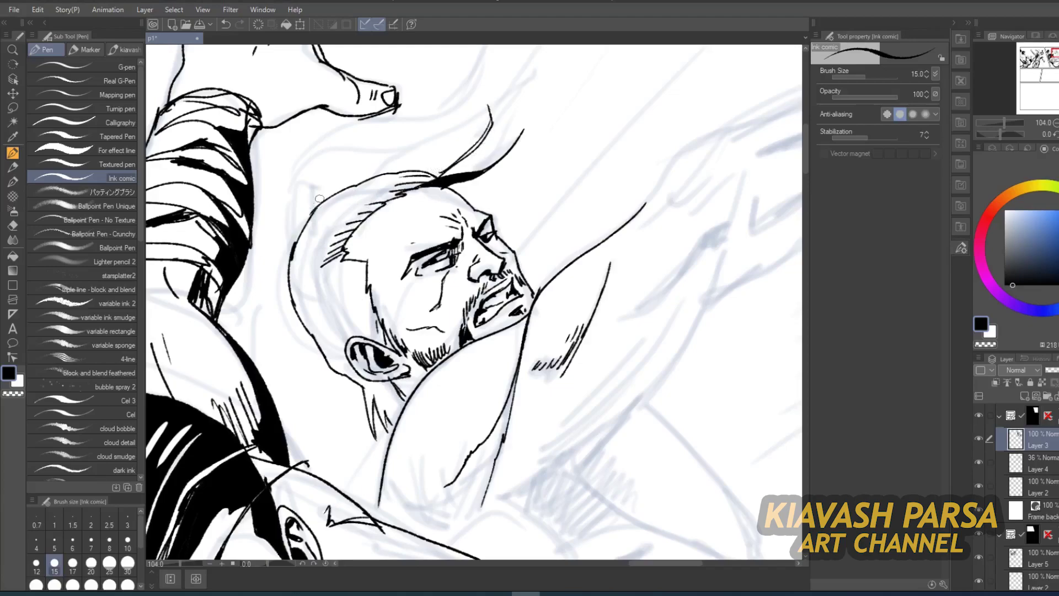
Ink the tied topknot and its long hair strands flowing over the background fighter's head
mouse_move(313, 208)
left_mouse_down()
mouse_move(287, 241)
mouse_move(288, 225)
left_mouse_up()
mouse_move(303, 198)
left_mouse_down()
mouse_move(283, 221)
mouse_move(279, 208)
mouse_move(304, 225)
left_mouse_up()
mouse_move(288, 260)
left_mouse_down()
mouse_move(273, 242)
mouse_move(512, 76)
mouse_move(396, 165)
left_mouse_up()
mouse_move(396, 165)
left_mouse_down()
mouse_move(508, 112)
mouse_move(529, 89)
left_mouse_up()
left_click_drag(406, 206, 499, 141)
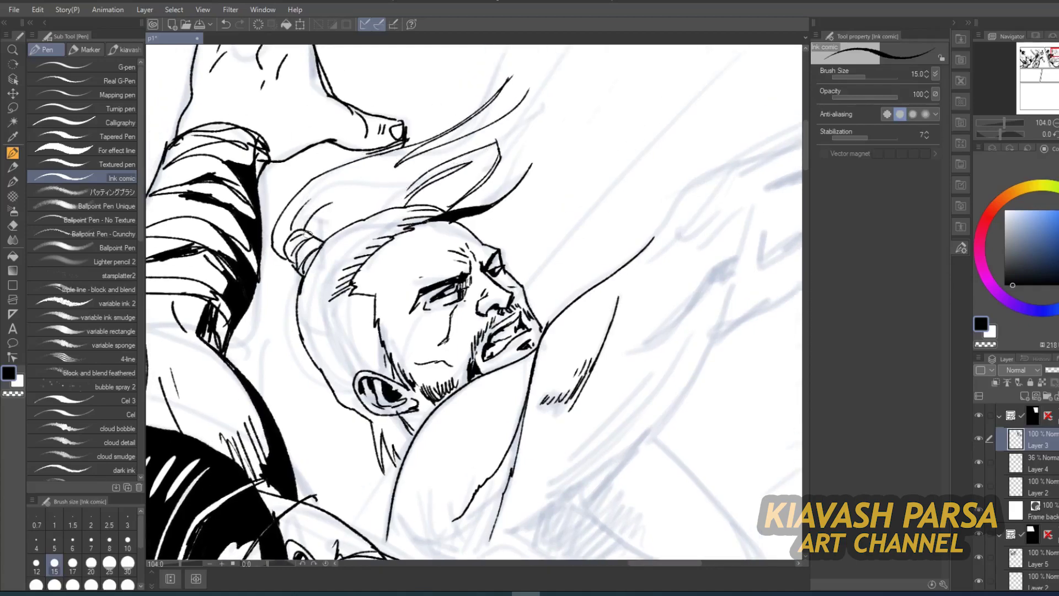
mouse_move(429, 182)
left_mouse_down()
mouse_move(547, 110)
mouse_move(469, 142)
mouse_move(531, 77)
left_mouse_up()
left_click_drag(325, 217, 387, 199)
left_click_drag(291, 226, 384, 177)
Add swept-back hair strokes along the side of the background fighter's head
left_click_drag(368, 298, 323, 358)
left_click_drag(365, 317, 330, 361)
mouse_move(373, 297)
left_mouse_down()
mouse_move(323, 347)
mouse_move(306, 326)
left_mouse_up()
left_click_drag(351, 291, 300, 314)
Ink the elbow crease and underside line of the outstretched arm, filling the elbow shadow with black
scroll(566, 283, "down", 2)
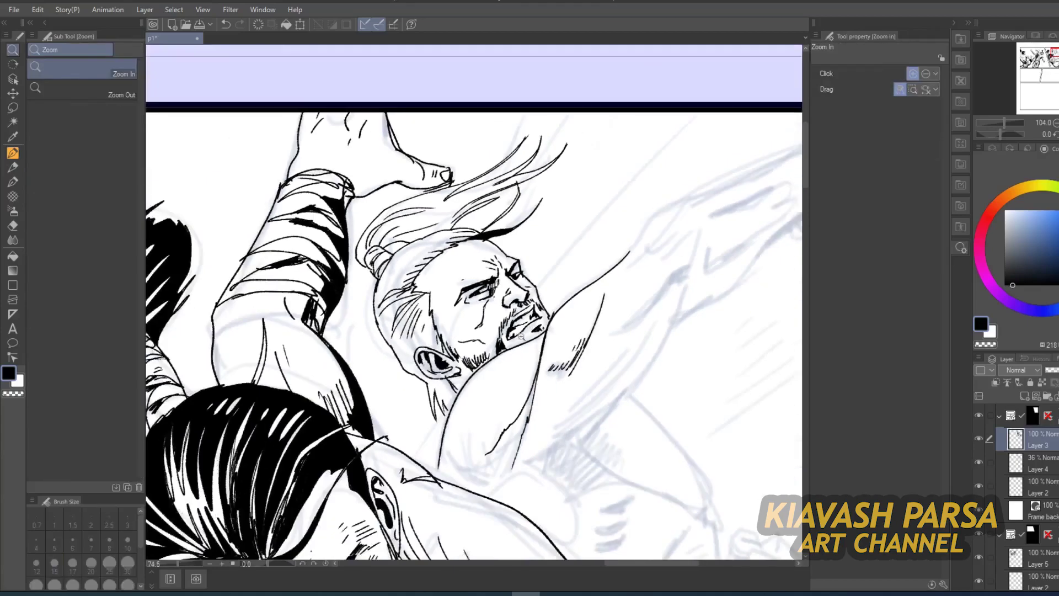
left_click_drag(540, 409, 514, 388)
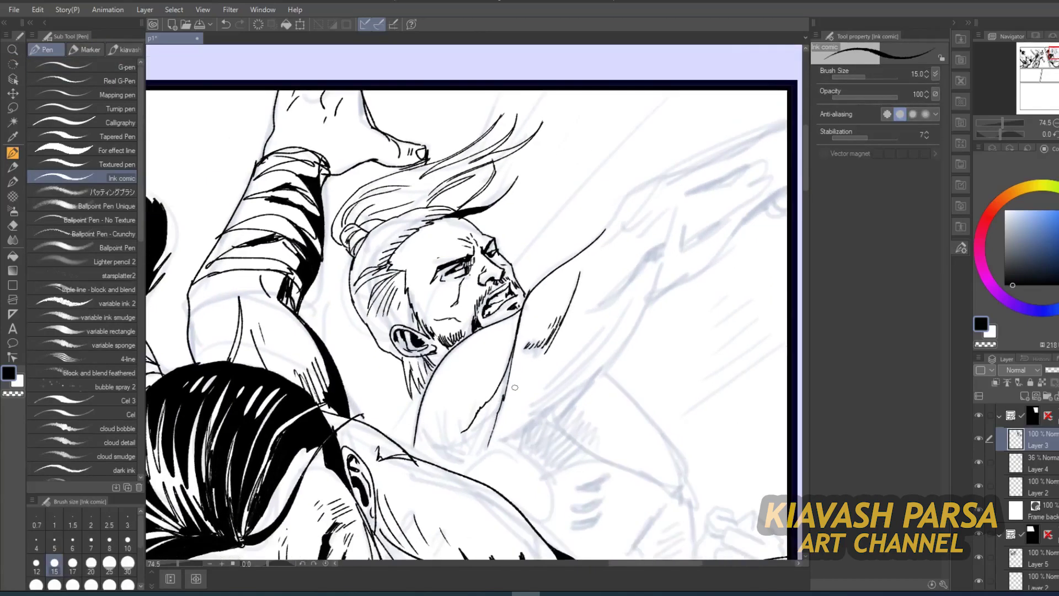
left_click_drag(672, 218, 661, 251)
left_click_drag(661, 250, 642, 257)
key("ctrl+z")
key("ctrl+z")
mouse_move(673, 214)
left_mouse_down()
mouse_move(662, 257)
mouse_move(635, 267)
mouse_move(579, 323)
left_mouse_up()
left_click_drag(662, 257, 614, 302)
key("g")
left_click(653, 256)
key("p")
left_click_drag(666, 225, 654, 251)
Extend the outstretched arm's upper contour and draw diagonal speed lines behind the head
left_click_drag(633, 190, 601, 233)
left_click_drag(653, 117, 539, 243)
left_click_drag(580, 180, 538, 225)
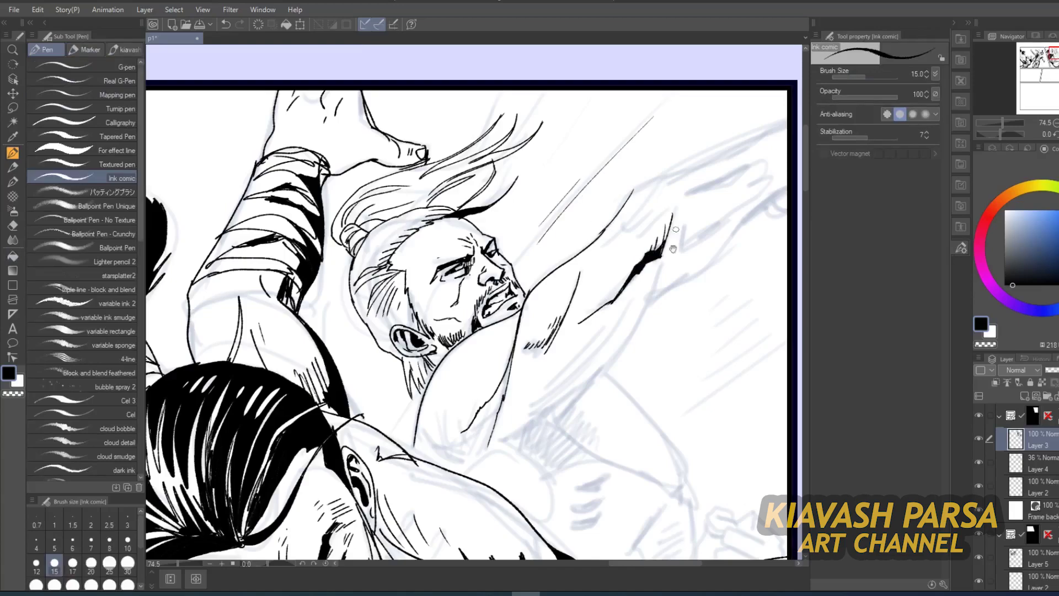
Ink the outstretched arm's contours out to the panel border and the outer line of the chest
left_click_drag(677, 233, 595, 289)
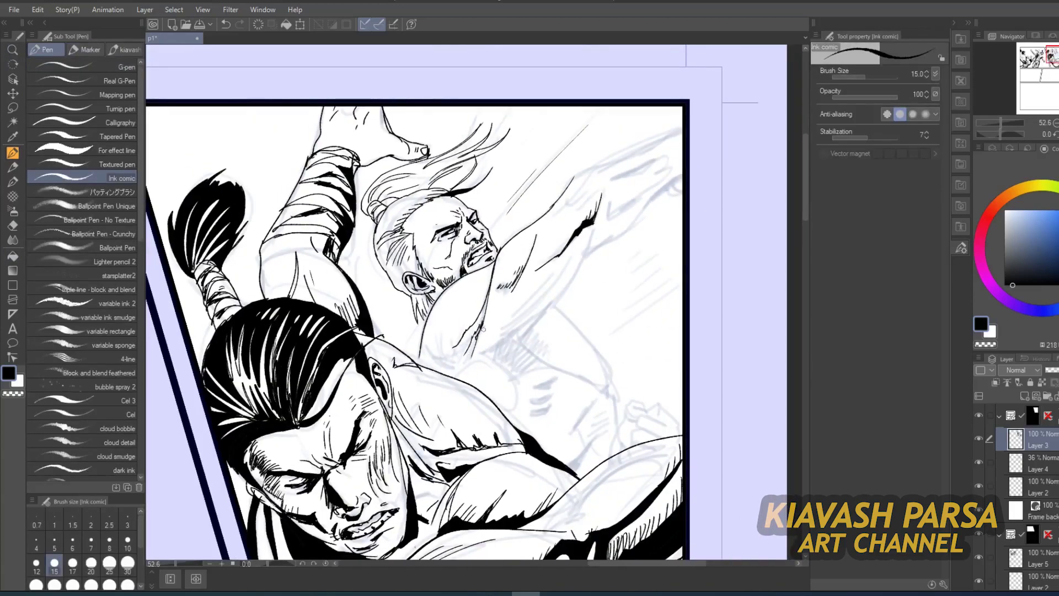
left_click_drag(495, 266, 482, 312)
left_click_drag(591, 235, 508, 334)
left_click_drag(565, 287, 489, 353)
key("ctrl+z")
left_click_drag(573, 177, 677, 127)
key("ctrl+z")
left_click_drag(687, 171, 580, 261)
mouse_move(612, 228)
left_mouse_down()
mouse_move(565, 282)
mouse_move(599, 364)
left_mouse_up()
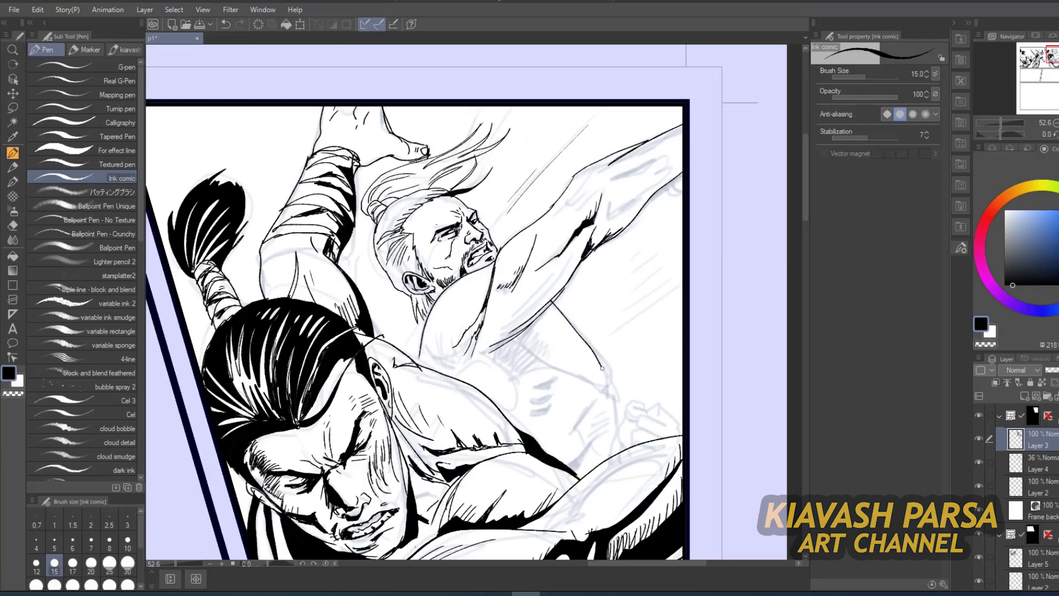
Outline the shadow areas beneath the arm and chest, and fill them with black
left_click_drag(513, 334, 597, 377)
left_click_drag(563, 290, 490, 346)
mouse_move(570, 258)
left_mouse_down()
mouse_move(480, 356)
mouse_move(569, 369)
left_mouse_up()
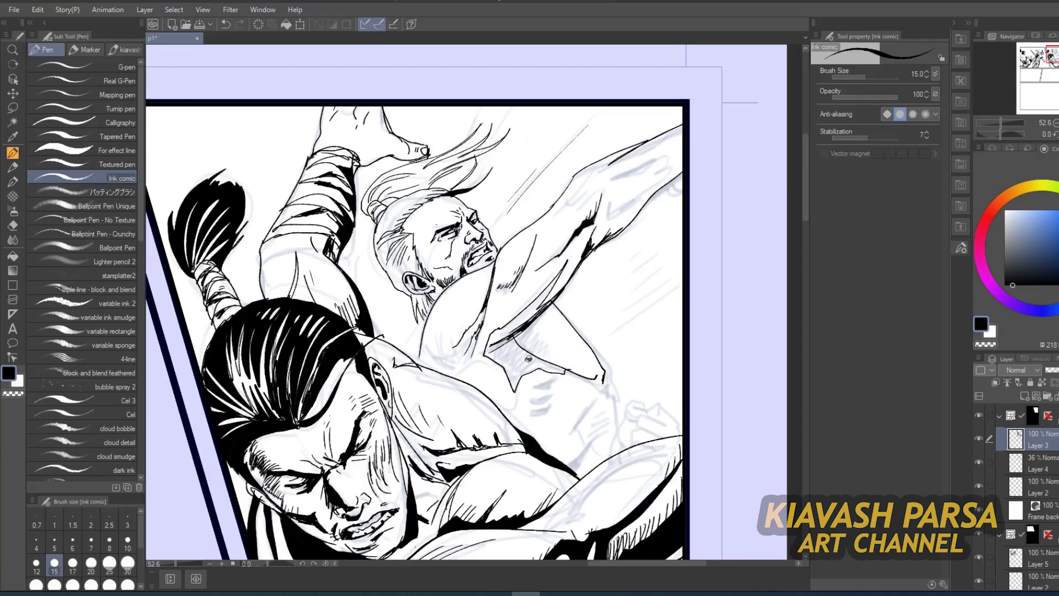
key("g")
left_click(527, 361)
left_click(533, 320)
Hatch the shaded side of the background fighter's near shoulder with vertical pen strokes
key("p")
mouse_move(485, 344)
left_mouse_down()
mouse_move(469, 380)
mouse_move(458, 373)
left_mouse_up()
left_click_drag(459, 347, 452, 372)
left_click_drag(425, 333, 426, 365)
left_click_drag(435, 334, 431, 366)
left_click_drag(439, 334, 441, 369)
left_click_drag(448, 332, 449, 370)
mouse_move(474, 317)
left_mouse_down()
mouse_move(460, 352)
mouse_move(475, 327)
mouse_move(461, 345)
mouse_move(428, 336)
left_mouse_up()
left_click_drag(439, 322, 438, 336)
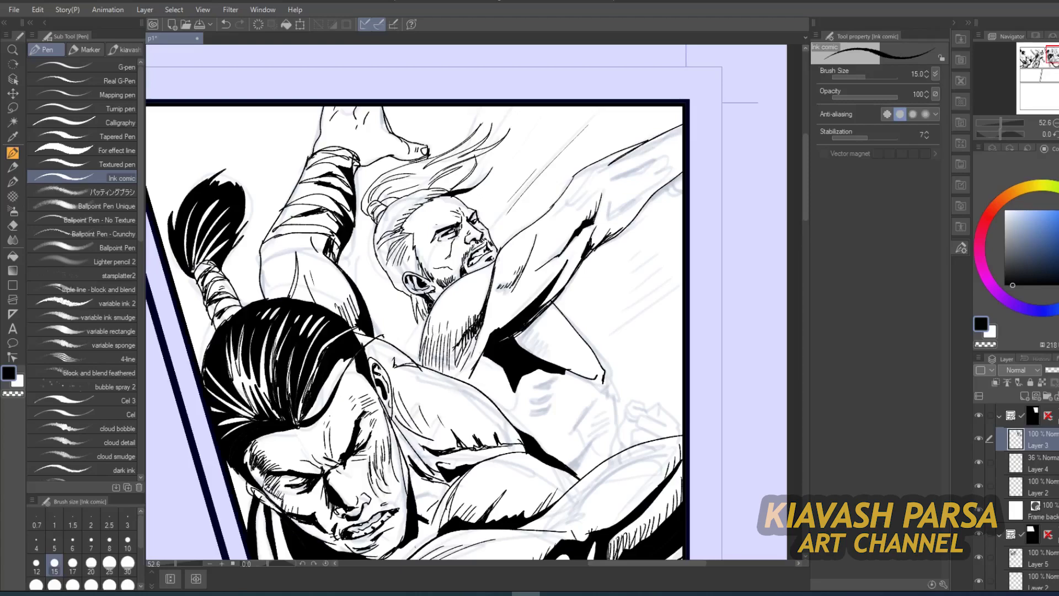
Ink the forearm's muscle shadows toward the panel border and fill them with black
mouse_move(602, 187)
left_mouse_down()
mouse_move(594, 214)
mouse_move(683, 163)
left_mouse_up()
mouse_move(682, 164)
left_mouse_down()
mouse_move(610, 212)
mouse_move(615, 179)
left_mouse_up()
key("g")
left_click(629, 206)
key("p")
left_click_drag(615, 180, 672, 148)
key("g")
key("p")
Refine the chest's lower edge and hatch shading across the chest and the underside of the upper arm
left_click_drag(605, 387, 590, 373)
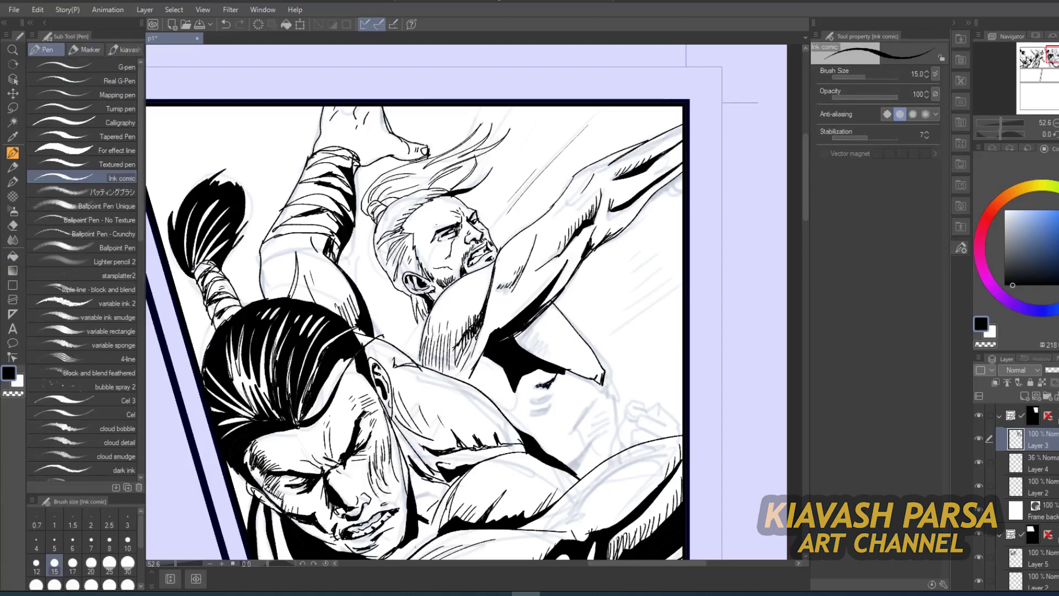
mouse_move(520, 332)
left_mouse_down()
mouse_move(515, 352)
mouse_move(534, 358)
left_mouse_up()
left_click_drag(553, 342, 545, 362)
left_click_drag(505, 313, 499, 329)
left_click_drag(516, 309, 510, 320)
left_click_drag(562, 264, 544, 290)
left_click_drag(549, 278, 523, 310)
left_click_drag(527, 300, 510, 313)
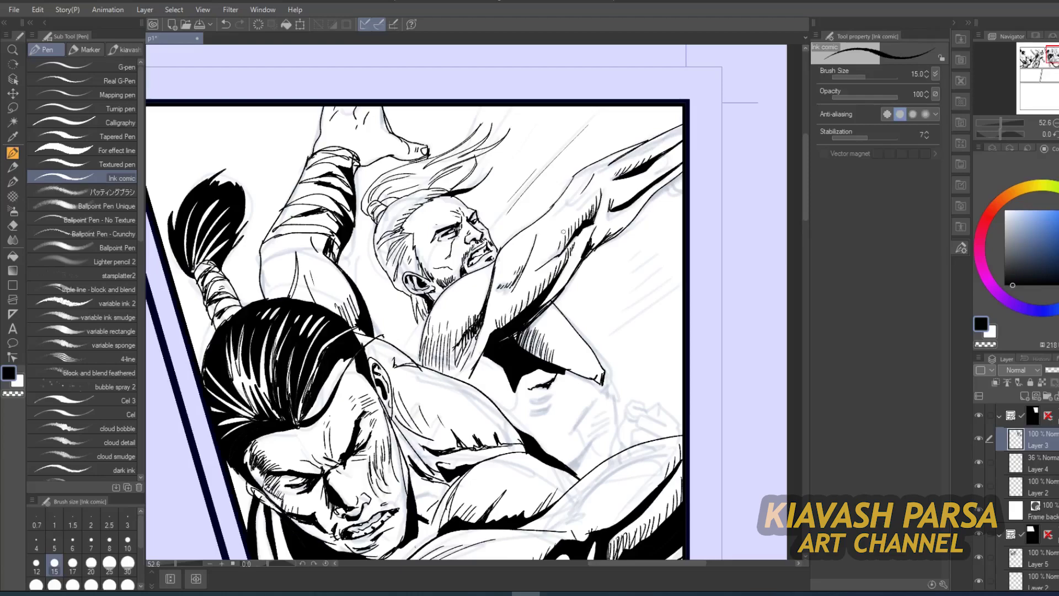
Add a muscle line near the elbow, thicken the hair strokes on the crown and ink the nipple
left_click_drag(592, 185, 574, 200)
mouse_move(446, 191)
left_mouse_down()
mouse_move(395, 202)
mouse_move(404, 205)
left_mouse_up()
left_click_drag(413, 201, 380, 234)
left_click_drag(411, 219, 381, 234)
left_click_drag(579, 359, 578, 358)
key("ctrl+z")
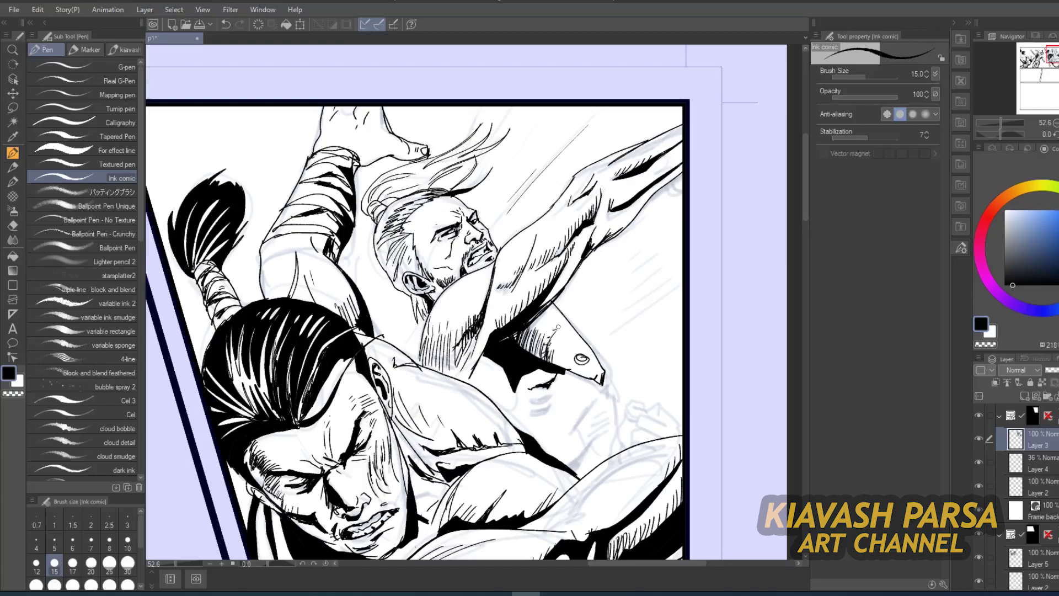
Ink the rib shadows and side contour below the chest, and reinforce the near shoulder's lower edges
left_click_drag(555, 379, 533, 388)
left_click_drag(553, 392, 538, 399)
left_click_drag(505, 411, 516, 392)
left_click_drag(484, 357, 468, 379)
left_click_drag(421, 351, 420, 368)
left_click_drag(485, 354, 469, 377)
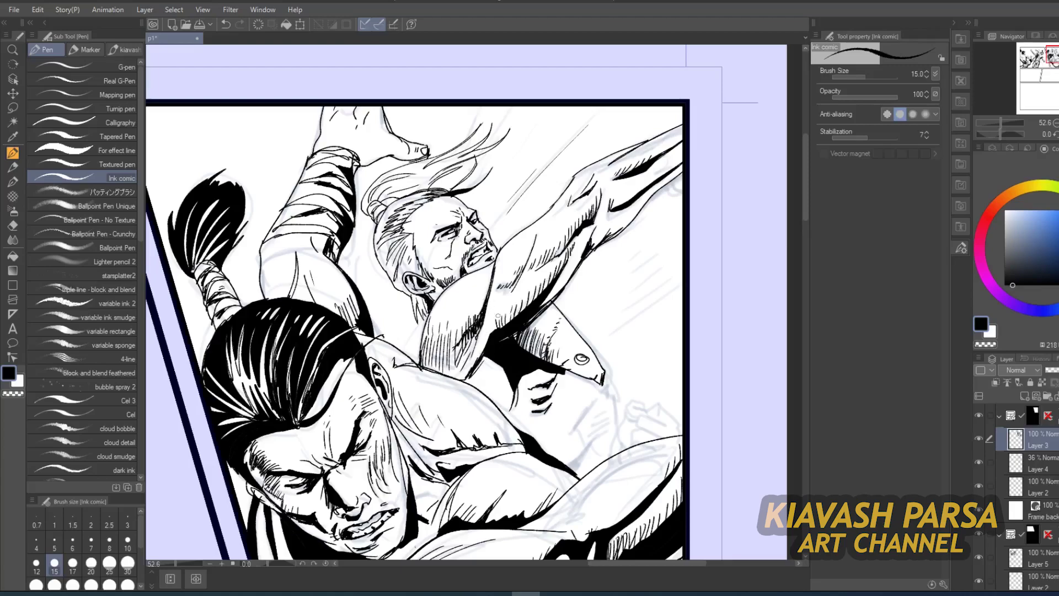
Hatch the shadow where the near shoulder meets the outstretched arm
left_click_drag(496, 321, 492, 332)
left_click_drag(491, 322, 479, 343)
left_click_drag(481, 330, 476, 341)
mouse_move(554, 285)
left_mouse_down()
mouse_move(546, 301)
mouse_move(484, 328)
left_mouse_up()
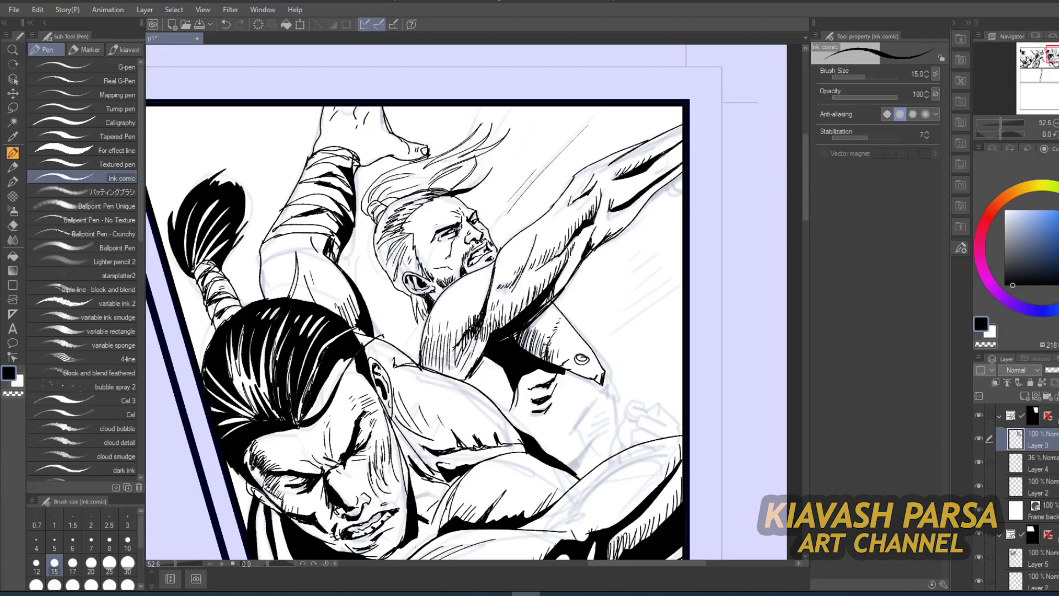
Darken the hair at the nape below the ear and hatch short shading strokes beneath the elbow
left_click_drag(424, 296, 418, 312)
left_click_drag(422, 298, 417, 316)
left_click_drag(605, 223, 601, 237)
left_click_drag(608, 221, 609, 235)
left_click_drag(619, 219, 616, 231)
Strengthen the forearm's edge at the panel border and add diagonal speed lines around the arm and hair
left_click_drag(646, 141, 684, 117)
left_click_drag(664, 132, 703, 107)
left_click_drag(638, 245, 683, 204)
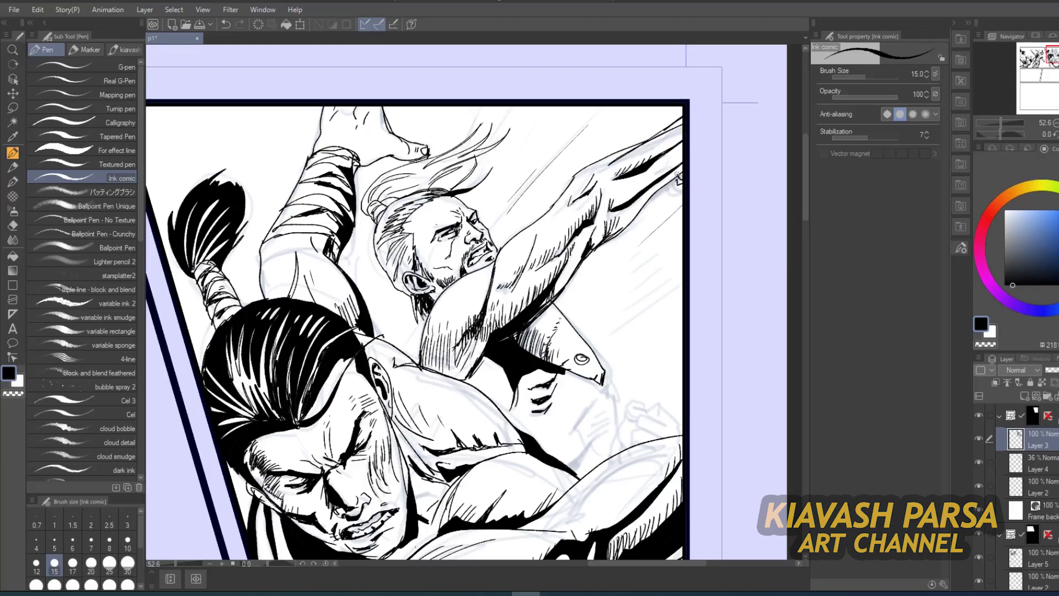
left_click_drag(685, 123, 678, 107)
left_click_drag(623, 133, 650, 106)
left_click_drag(640, 116, 652, 106)
left_click_drag(513, 159, 569, 106)
Add hatching on the chest and ink muscle lines along the armpit and upper ribs
left_click_drag(550, 332, 553, 305)
mouse_move(493, 326)
left_mouse_down()
mouse_move(497, 362)
mouse_move(496, 344)
left_mouse_up()
left_click_drag(487, 330, 486, 359)
mouse_move(489, 353)
left_mouse_down()
mouse_move(483, 363)
mouse_move(514, 362)
left_mouse_up()
left_click_drag(514, 356, 509, 372)
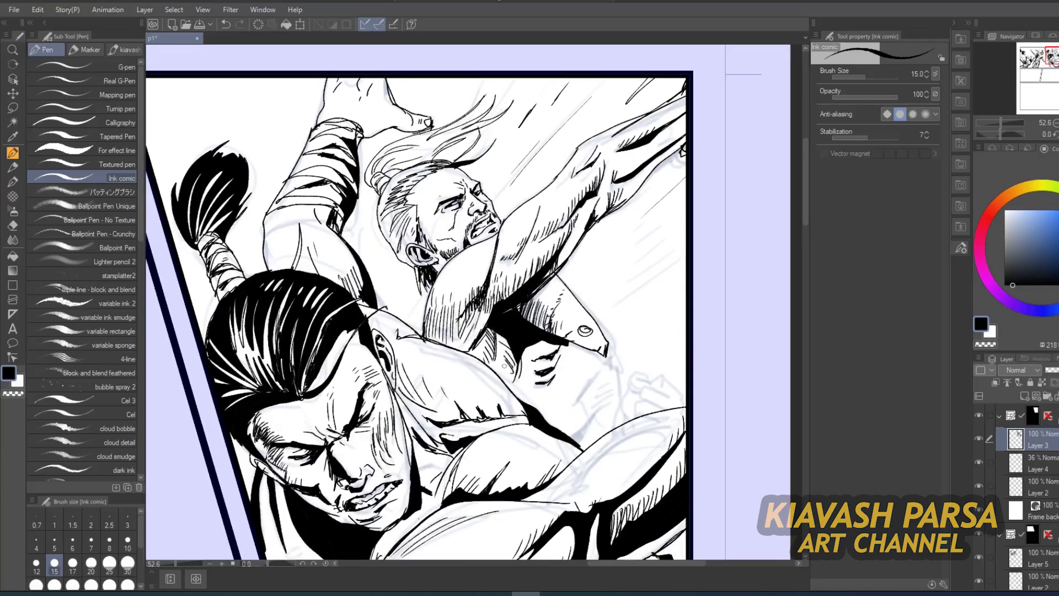
Ink the waist shadow and side contour of the background fighter's lower torso and rough in the fist's upper outline
left_click_drag(603, 366, 574, 415)
mouse_move(596, 377)
left_mouse_down()
mouse_move(583, 403)
mouse_move(587, 394)
left_mouse_up()
left_click_drag(596, 381, 561, 426)
mouse_move(594, 315)
left_mouse_down()
mouse_move(620, 400)
mouse_move(675, 391)
mouse_move(684, 406)
mouse_move(649, 381)
left_mouse_up()
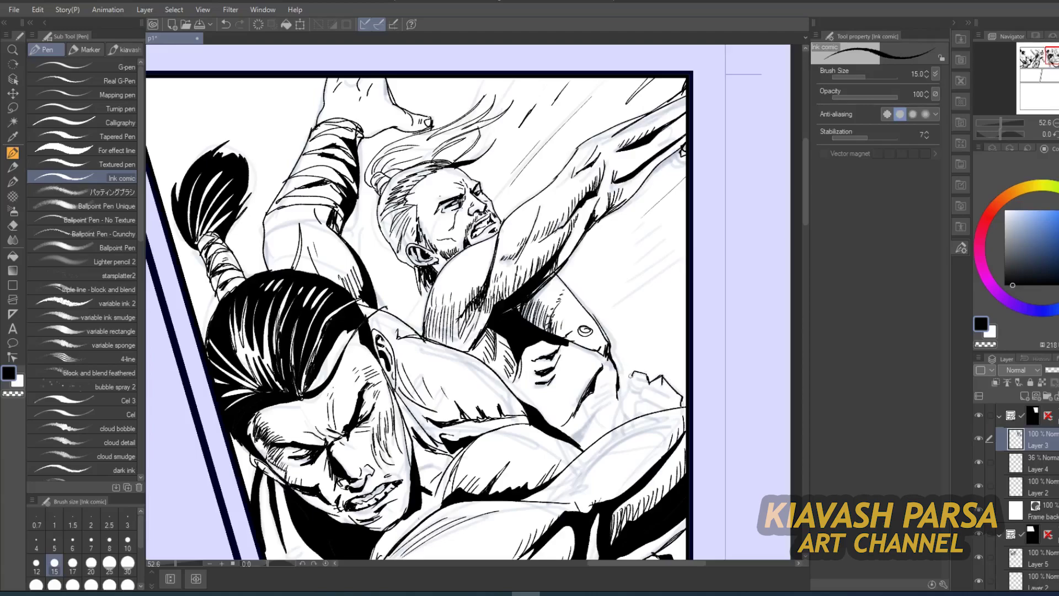
Ink the background fighter's clenched fist beside the torso, with finger contours, dark gaps and wrist lines
scroll(649, 395, "up", 3)
mouse_move(633, 397)
left_mouse_down()
mouse_move(670, 412)
mouse_move(661, 388)
mouse_move(636, 385)
mouse_move(668, 411)
left_mouse_up()
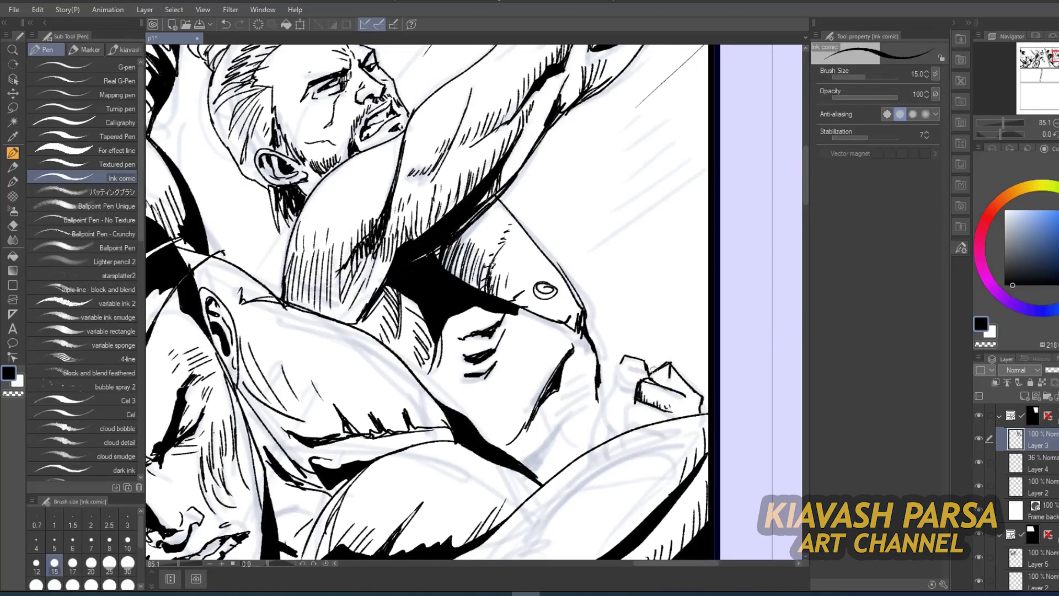
mouse_move(628, 370)
left_mouse_down()
mouse_move(646, 373)
mouse_move(617, 371)
mouse_move(636, 388)
mouse_move(649, 377)
mouse_move(642, 365)
left_mouse_up()
key("e")
key("p")
left_click_drag(620, 381, 633, 393)
mouse_move(617, 384)
left_mouse_down()
mouse_move(602, 432)
mouse_move(626, 404)
left_mouse_up()
mouse_move(626, 404)
left_mouse_down()
mouse_move(625, 426)
mouse_move(652, 419)
mouse_move(622, 424)
left_mouse_up()
mouse_move(621, 423)
left_mouse_down()
mouse_move(620, 433)
mouse_move(610, 425)
left_mouse_up()
Outline the background fighter's lower flank and waist muscles and fill the enclosed shadow with black
left_click_drag(599, 386, 595, 454)
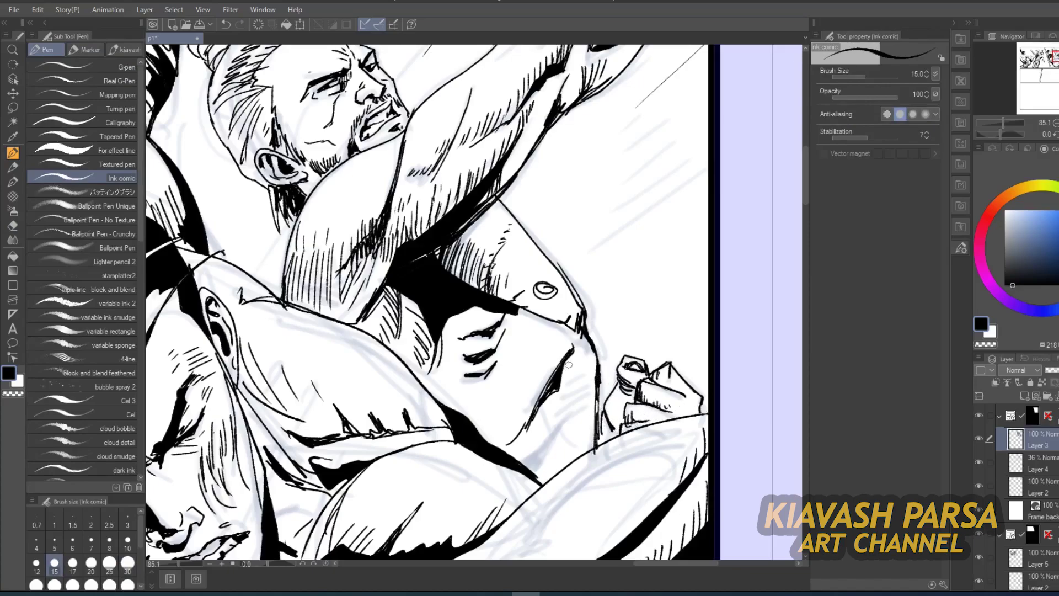
left_click_drag(587, 333, 563, 400)
mouse_move(554, 416)
left_mouse_down()
mouse_move(587, 402)
mouse_move(523, 464)
mouse_move(572, 424)
left_mouse_up()
left_click_drag(572, 423, 572, 458)
key("g")
left_click(592, 418)
key("p")
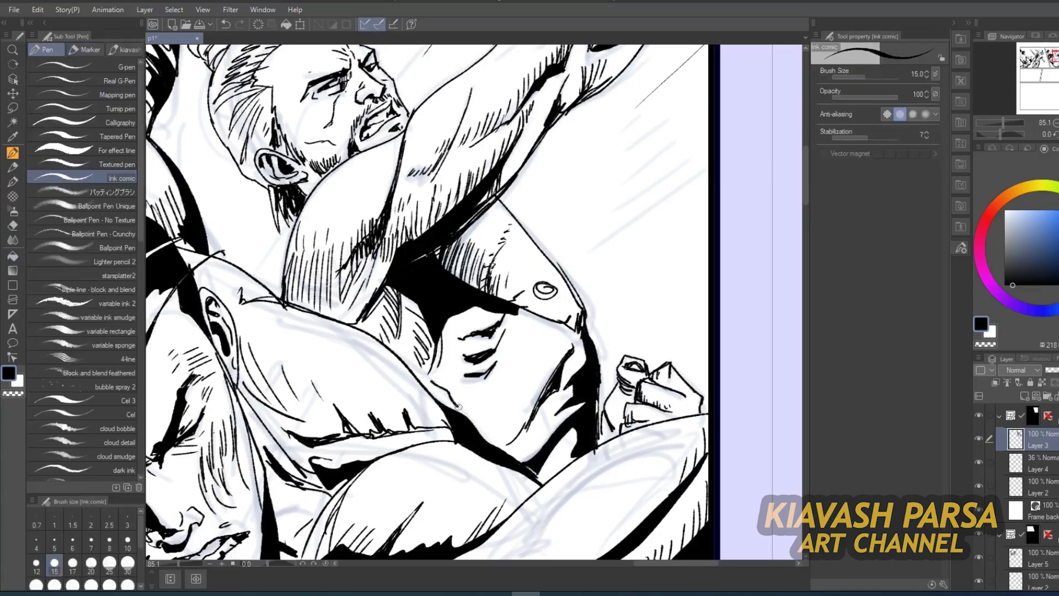
Hatch the background fighter's ribs and the shadow beneath the armpit
mouse_move(499, 311)
left_mouse_down()
mouse_move(445, 334)
mouse_move(422, 381)
mouse_move(433, 392)
left_mouse_up()
left_click_drag(440, 345, 431, 390)
mouse_move(431, 367)
left_mouse_down()
mouse_move(422, 381)
mouse_move(412, 374)
left_mouse_up()
left_click_drag(413, 350, 402, 364)
left_click_drag(360, 307, 351, 321)
left_click_drag(347, 308, 338, 317)
Add short ticks along the background fighter's upper arm and hatch the lower edge of the chest
left_click_drag(375, 206, 380, 211)
left_click_drag(376, 199, 383, 193)
left_click_drag(380, 181, 385, 184)
left_click_drag(382, 171, 386, 174)
mouse_move(521, 309)
left_mouse_down()
mouse_move(569, 326)
mouse_move(527, 327)
mouse_move(536, 342)
left_mouse_up()
left_click_drag(535, 321, 526, 330)
mouse_move(524, 316)
left_mouse_down()
mouse_move(520, 325)
mouse_move(548, 317)
left_mouse_up()
left_click_drag(552, 306, 552, 319)
left_click_drag(558, 307, 559, 320)
Redraw the outer contour of the background fighter's chest and flank, erasing stray ink along the edges
left_click_drag(498, 200, 590, 310)
key("e")
key("p")
mouse_move(547, 259)
left_mouse_down()
mouse_move(585, 310)
mouse_move(600, 404)
left_mouse_up()
key("e")
key("p")
key("e")
mouse_move(594, 325)
left_mouse_down()
mouse_move(607, 364)
mouse_move(559, 406)
left_mouse_up()
key("p")
Feather the shadow edges along the background fighter's abdomen and lower ribs with short hatching
left_click_drag(562, 398, 546, 422)
mouse_move(545, 434)
left_mouse_down()
mouse_move(537, 462)
mouse_move(526, 461)
left_mouse_up()
left_click_drag(531, 443, 505, 464)
left_click_drag(512, 440, 489, 451)
mouse_move(497, 427)
left_mouse_down()
mouse_move(479, 445)
mouse_move(472, 438)
left_mouse_up()
left_click_drag(454, 390, 436, 398)
left_click_drag(480, 386, 454, 407)
left_click_drag(463, 386, 451, 403)
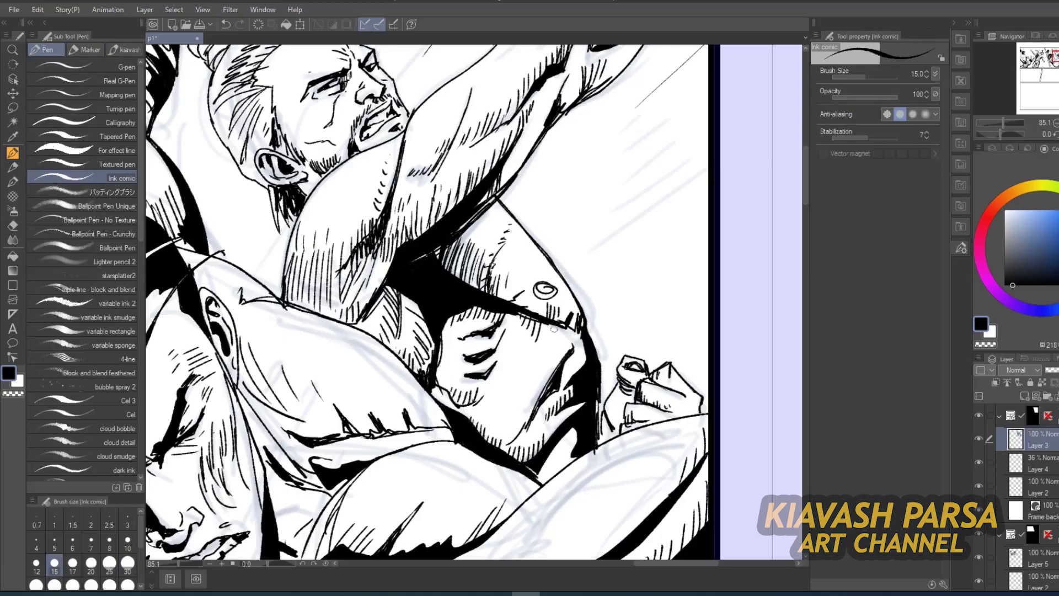
Draw diagonal speed lines in the space between the background fighter's torso and the panel border
scroll(585, 306, "down", 4)
left_click_drag(547, 233, 524, 257)
key("e")
key("p")
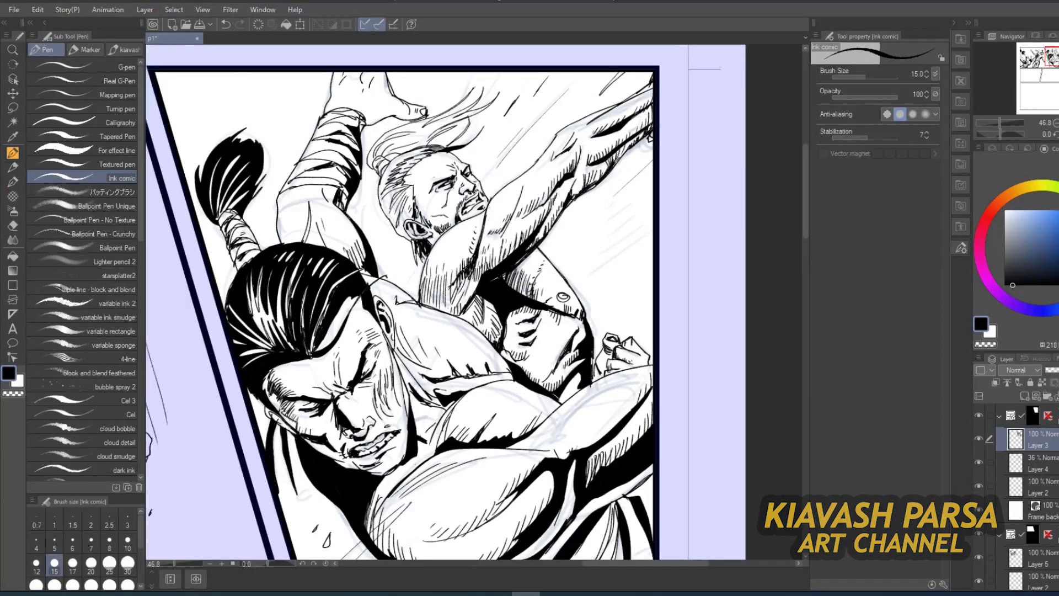
mouse_move(588, 255)
left_mouse_down()
mouse_move(653, 191)
mouse_move(657, 213)
left_mouse_up()
mouse_move(589, 275)
left_mouse_down()
mouse_move(653, 219)
mouse_move(653, 238)
left_mouse_up()
left_click_drag(605, 303, 653, 275)
left_click_drag(601, 321, 652, 290)
Add more hatching to the background fighter's abdomen and flank shadows
left_click_drag(578, 385, 564, 397)
left_click_drag(553, 357, 538, 380)
left_click_drag(542, 357, 530, 373)
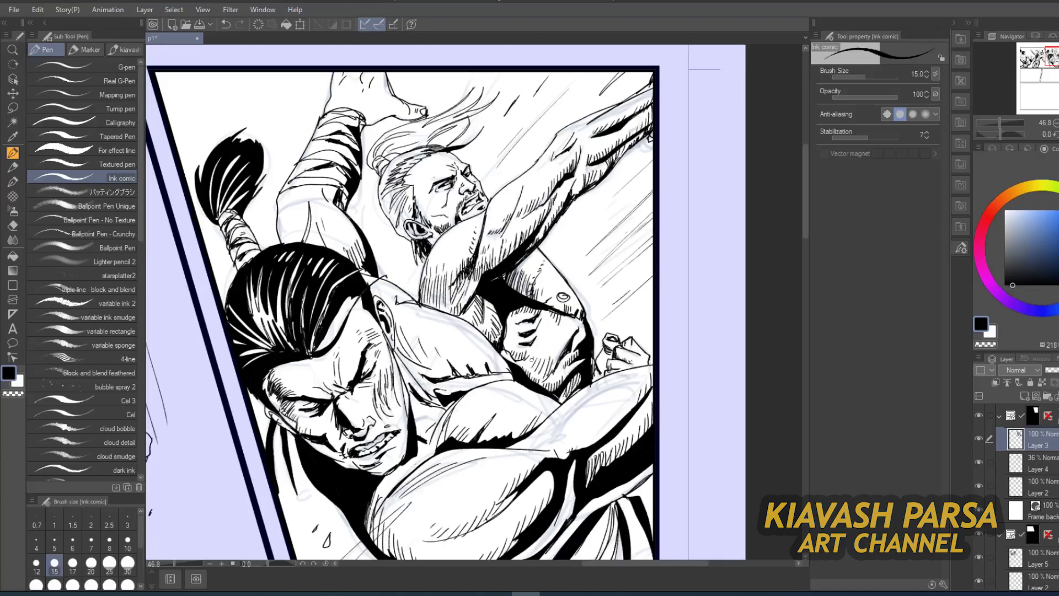
left_click_drag(579, 327, 568, 334)
left_click_drag(572, 330, 565, 341)
left_click_drag(520, 414, 536, 374)
Hatch the foreground fighter's upper arm, shoulder edge and upper-back shadow
left_click_drag(486, 473, 481, 481)
left_click_drag(477, 474, 441, 500)
left_click_drag(439, 490, 432, 499)
left_click_drag(575, 364, 546, 393)
left_click_drag(574, 347, 546, 370)
left_click_drag(565, 360, 543, 385)
left_click_drag(527, 322, 509, 342)
left_click_drag(516, 330, 492, 348)
left_click_drag(496, 328, 477, 349)
left_click_drag(482, 333, 469, 348)
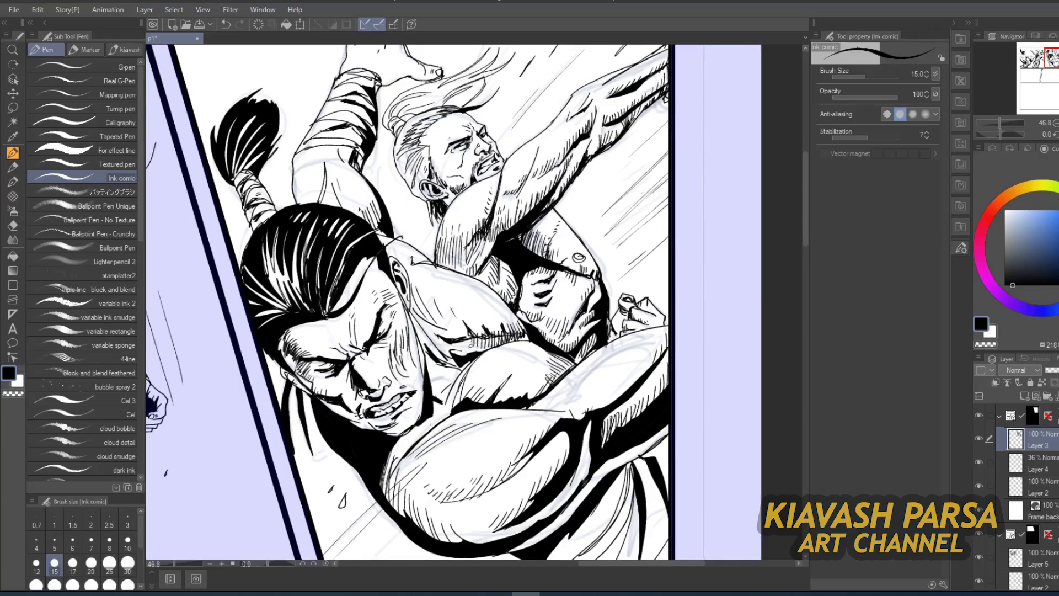
Hatch the foreground fighter's neck and upper back beside the face
mouse_move(410, 312)
left_mouse_down()
mouse_move(426, 350)
mouse_move(429, 336)
left_mouse_up()
left_click_drag(426, 327, 441, 350)
left_click_drag(438, 341, 453, 362)
left_click_drag(457, 324, 461, 340)
left_click_drag(446, 326, 452, 340)
left_click_drag(501, 302, 490, 326)
Touch up the foreground fighter's jaw and eye, erasing stray ink, and add droplets below the chin
left_click_drag(432, 377, 444, 379)
mouse_move(424, 361)
left_mouse_down()
mouse_move(437, 395)
mouse_move(420, 412)
mouse_move(431, 386)
mouse_move(430, 416)
mouse_move(426, 393)
left_mouse_up()
key("e")
key("p")
key("e")
key("p")
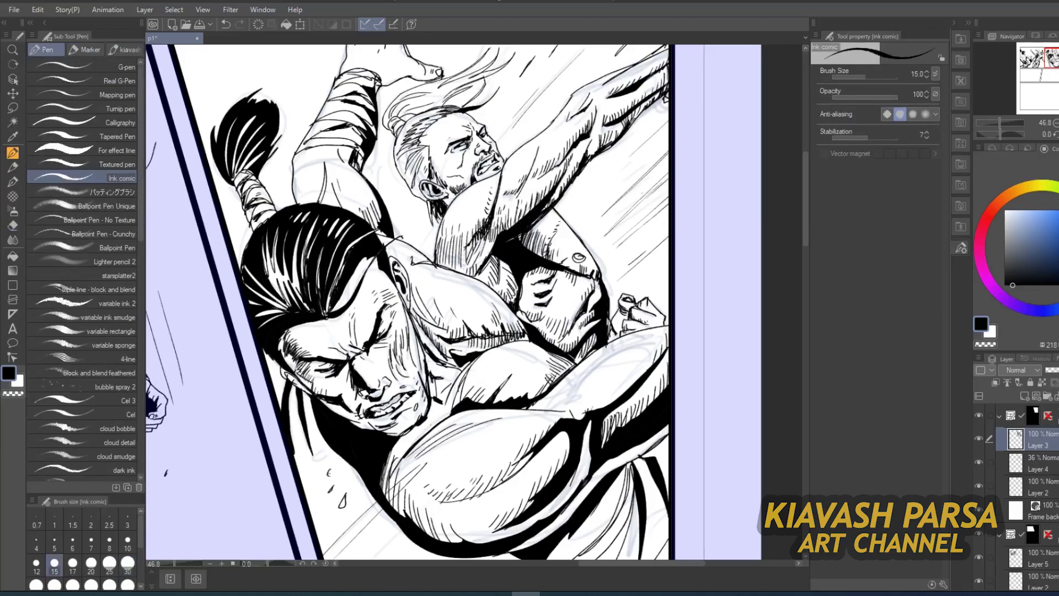
key("e")
mouse_move(340, 369)
left_mouse_down()
mouse_move(325, 376)
mouse_move(345, 365)
mouse_move(333, 382)
left_mouse_up()
key("p")
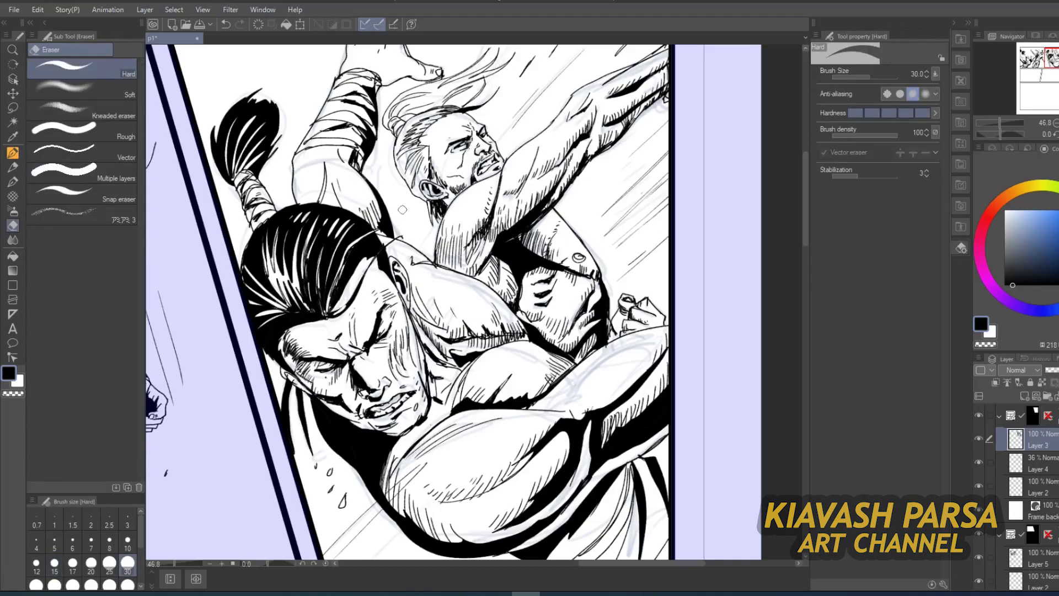
Add loose strands rising behind the foreground fighter's head and strengthen the lines on the raised arm's wraps and hand
left_click_drag(397, 231, 401, 198)
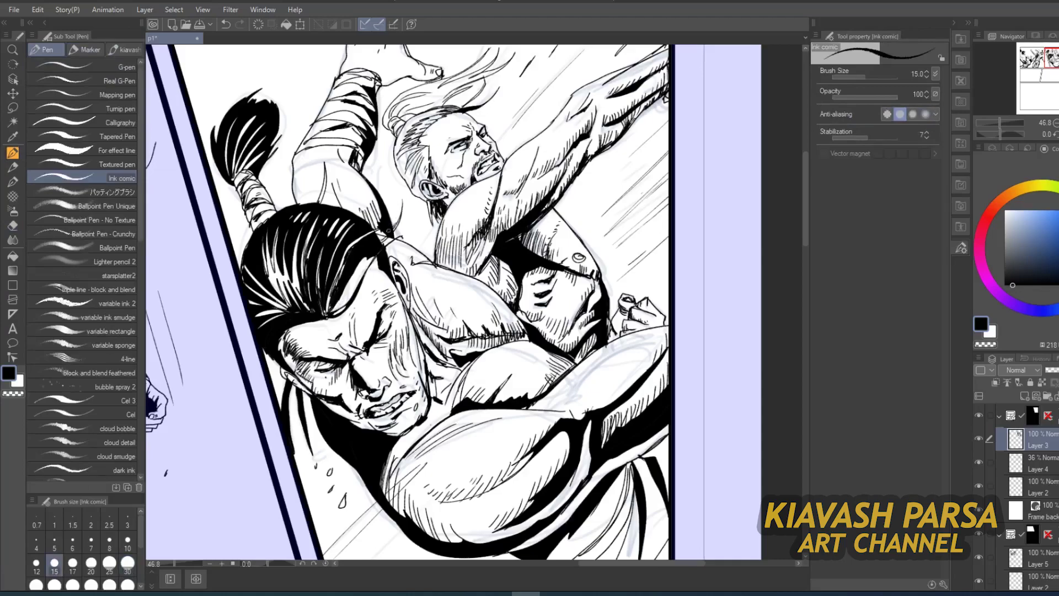
mouse_move(391, 256)
left_mouse_down()
mouse_move(417, 234)
mouse_move(418, 218)
left_mouse_up()
key("ctrl+z")
mouse_move(347, 165)
left_mouse_down()
mouse_move(324, 160)
mouse_move(337, 163)
mouse_move(330, 137)
left_mouse_up()
scroll(410, 99, "up", 1)
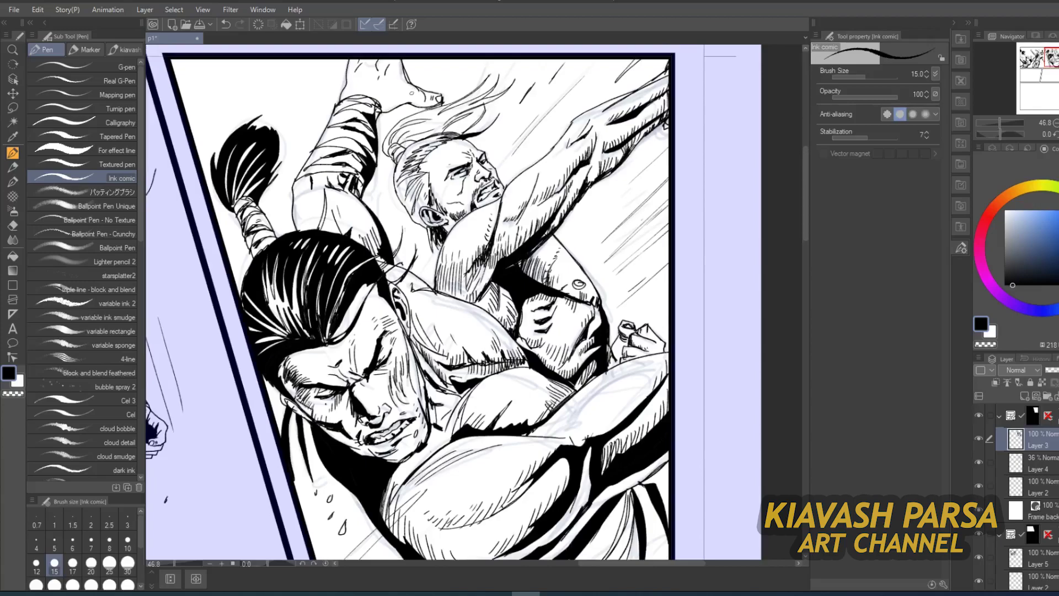
left_click_drag(408, 84, 399, 61)
mouse_move(378, 101)
left_mouse_down()
mouse_move(345, 106)
mouse_move(325, 146)
left_mouse_up()
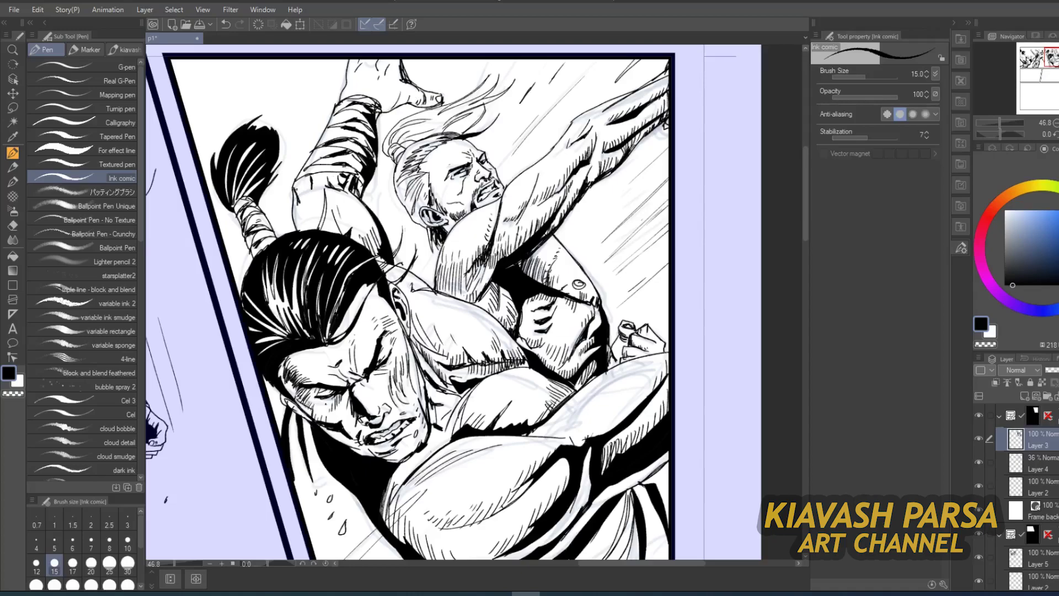
Thicken the foreground upper arm's lower contour and hatch the shadow beneath it at the panel's bottom border
scroll(359, 290, "down", 3)
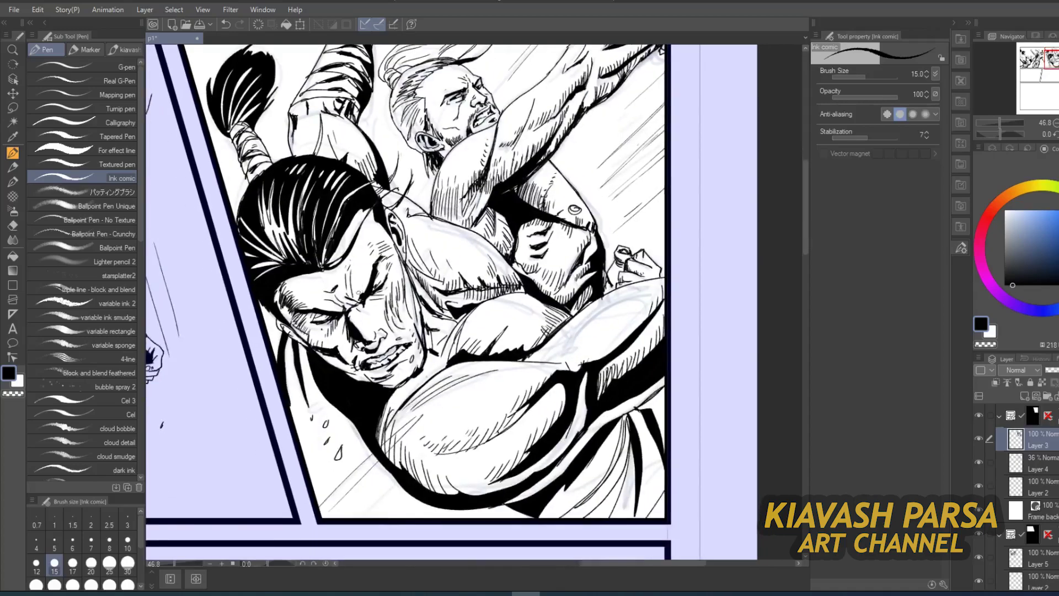
left_click_drag(380, 422, 390, 456)
left_click_drag(388, 445, 397, 465)
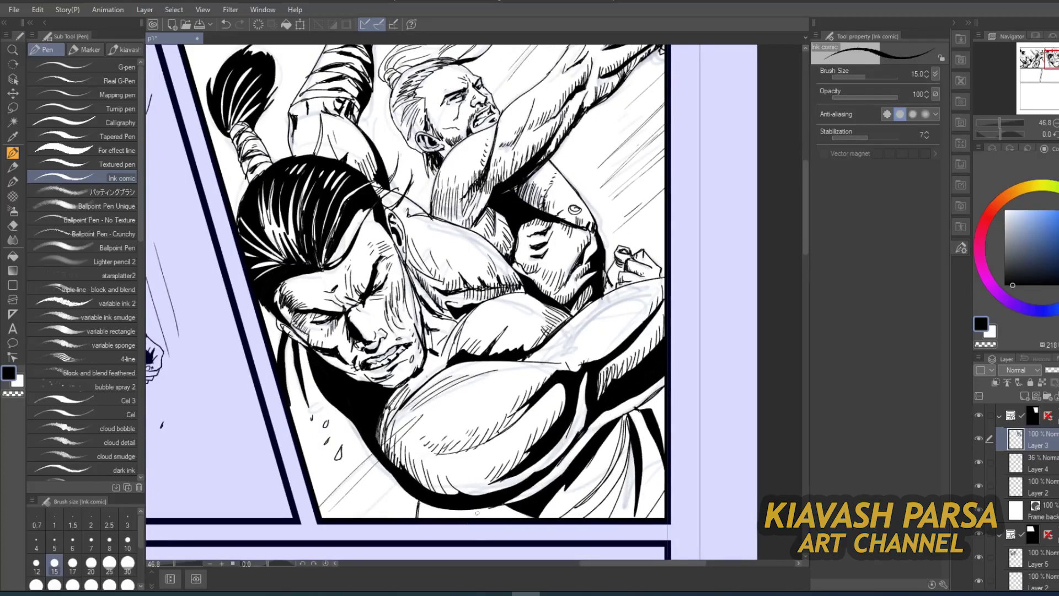
left_click_drag(426, 502, 418, 512)
left_click_drag(429, 505, 426, 518)
mouse_move(447, 508)
left_mouse_down()
mouse_move(436, 518)
mouse_move(446, 517)
left_mouse_up()
left_click_drag(465, 510, 455, 517)
Add shading strokes to the foreground fighter's clothing, elbow crease, shoulder and upper back
left_click_drag(602, 445, 580, 478)
left_click_drag(585, 375, 576, 419)
mouse_move(601, 299)
left_mouse_down()
mouse_move(577, 317)
mouse_move(532, 315)
mouse_move(535, 345)
left_mouse_up()
left_click_drag(477, 229, 466, 246)
left_click_drag(465, 232, 457, 246)
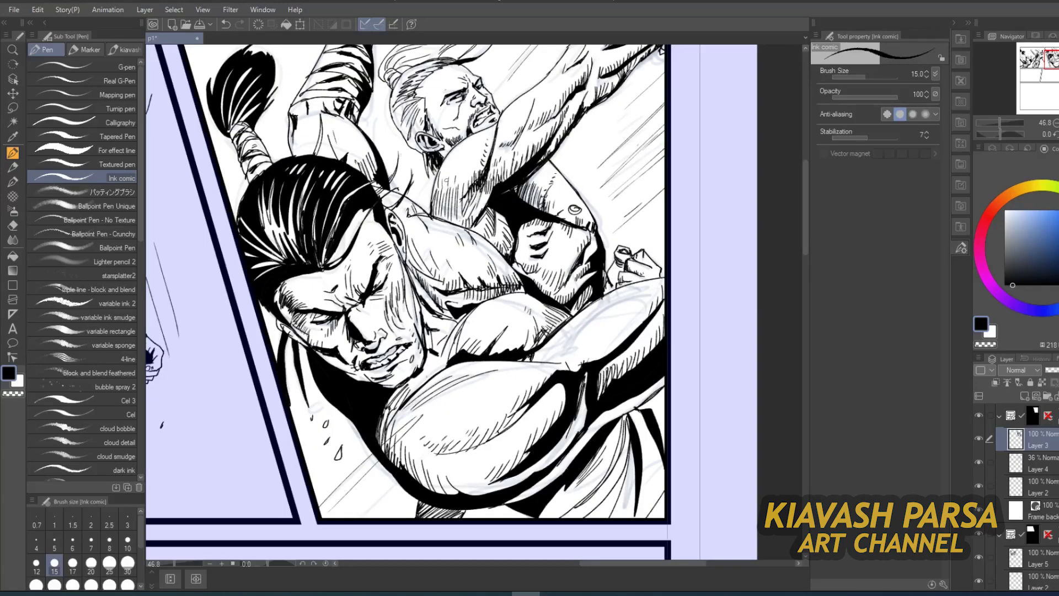
Erase stray ink behind the foreground fighter's ear and refine the lines on the nape and raised shoulder
key("e")
left_click_drag(403, 208, 425, 217)
left_click_drag(413, 204, 432, 219)
key("p")
left_click_drag(374, 183, 399, 198)
left_click_drag(334, 115, 379, 163)
left_click_drag(362, 145, 435, 219)
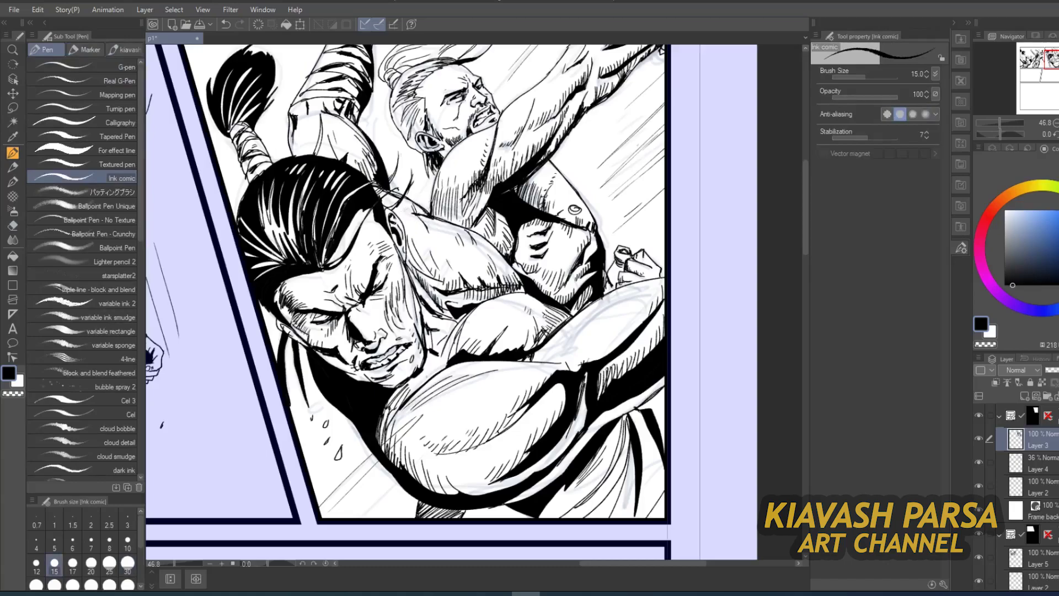
Hatch the foreground forearm and elbow and add fold lines to the clothing beneath the arm
mouse_move(662, 288)
left_mouse_down()
mouse_move(615, 348)
mouse_move(564, 359)
mouse_move(536, 391)
mouse_move(466, 418)
left_mouse_up()
left_click_drag(475, 393, 454, 419)
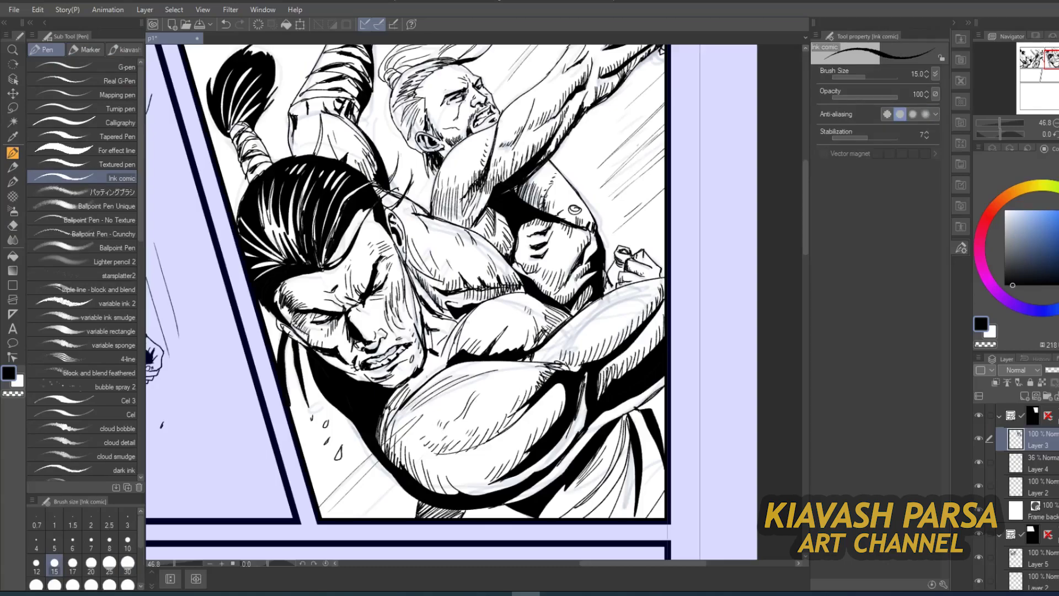
left_click_drag(602, 457, 567, 508)
left_click_drag(597, 458, 582, 489)
left_click_drag(631, 445, 610, 517)
left_click_drag(629, 465, 620, 504)
Hatch the foreground forearm and the edge of its underside shadow near the panel border
left_click_drag(643, 406, 635, 415)
left_click_drag(663, 391, 632, 415)
left_click_drag(665, 384, 651, 409)
left_click_drag(666, 379, 658, 388)
left_click_drag(661, 303, 621, 339)
left_click_drag(623, 335, 615, 348)
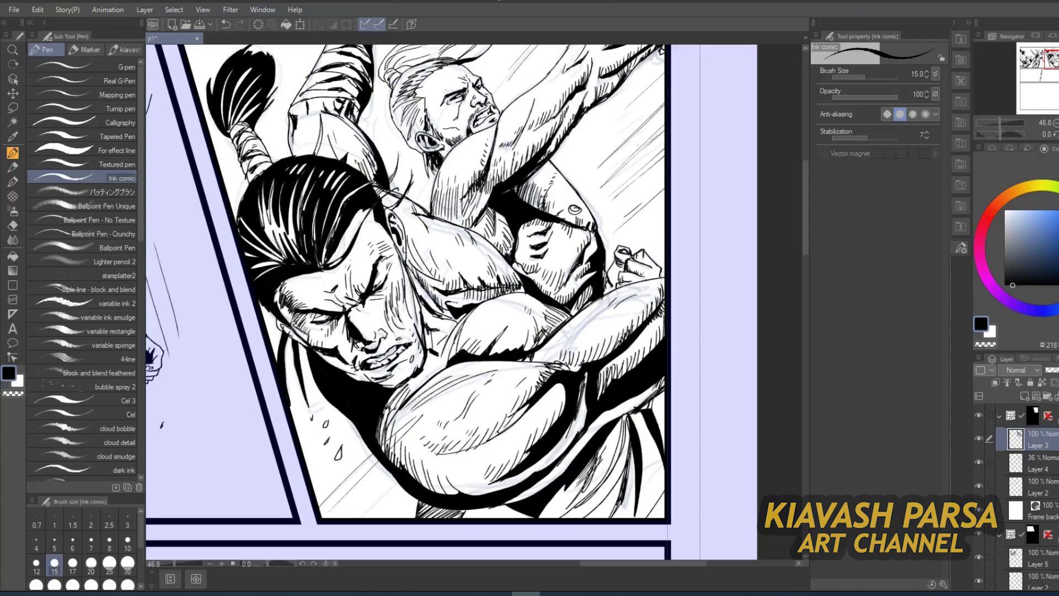
Hatch the underside of the foreground upper arm and extend the shading strokes beneath it
mouse_move(565, 386)
left_mouse_down()
mouse_move(549, 423)
mouse_move(530, 404)
mouse_move(486, 441)
left_mouse_up()
mouse_move(554, 391)
left_mouse_down()
mouse_move(519, 421)
mouse_move(563, 412)
mouse_move(550, 454)
mouse_move(501, 478)
left_mouse_up()
left_click_drag(499, 474, 463, 488)
left_click_drag(472, 478, 449, 483)
mouse_move(500, 504)
left_mouse_down()
mouse_move(521, 514)
mouse_move(500, 503)
left_mouse_up()
mouse_move(535, 485)
left_mouse_down()
mouse_move(520, 500)
mouse_move(541, 518)
left_mouse_up()
Hatch the folds of the foreground fighter's clothing under the forearm, down to the panel's bottom border
mouse_move(567, 485)
left_mouse_down()
mouse_move(545, 517)
mouse_move(559, 517)
left_mouse_up()
left_click_drag(627, 415, 619, 435)
left_click_drag(625, 420, 615, 469)
left_click_drag(623, 441, 607, 476)
left_click_drag(624, 419, 603, 445)
left_click_drag(621, 424, 598, 451)
mouse_move(642, 408)
left_mouse_down()
mouse_move(624, 421)
mouse_move(631, 431)
left_mouse_up()
left_click_drag(645, 423, 633, 434)
left_click_drag(664, 389, 646, 406)
mouse_move(665, 396)
left_mouse_down()
mouse_move(649, 411)
mouse_move(653, 421)
left_mouse_up()
Add diagonal speed lines to the background around the ponytail and raised arm, undoing the unwanted strokes
left_click_drag(595, 142, 593, 147)
left_click_drag(593, 146, 578, 249)
mouse_move(592, 86)
left_mouse_down()
mouse_move(541, 142)
mouse_move(557, 123)
left_mouse_up()
key("ctrl+z")
key("ctrl+z")
left_click_drag(289, 87, 241, 145)
left_click_drag(295, 86, 259, 126)
left_click_drag(170, 151, 225, 87)
left_click_drag(165, 144, 208, 87)
mouse_move(500, 167)
left_mouse_down()
mouse_move(420, 171)
mouse_move(456, 176)
left_mouse_up()
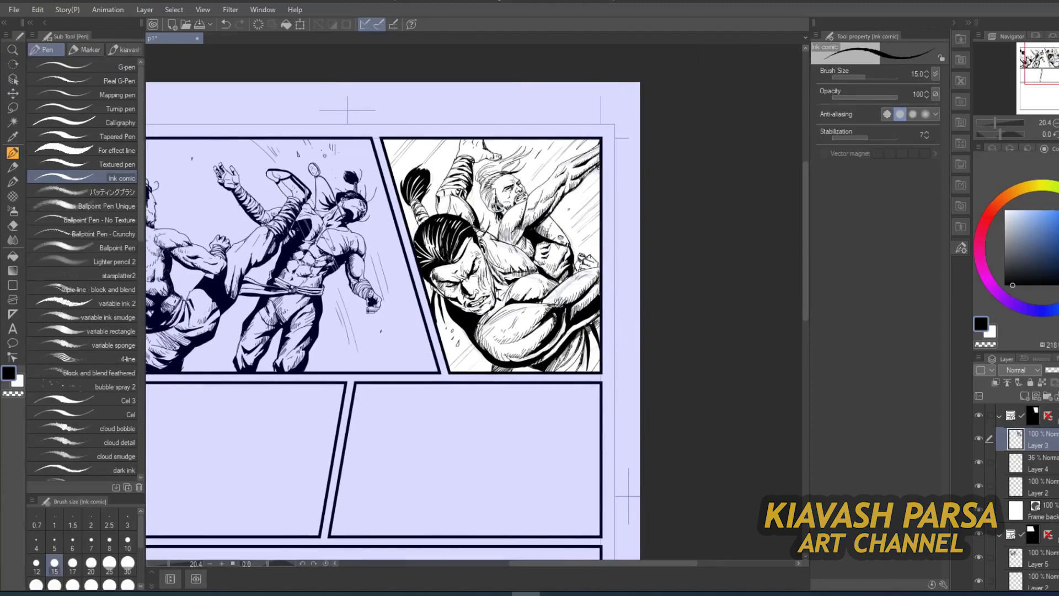
Add a final shading stroke to the foreground shoulder and check the inked panel
key("e")
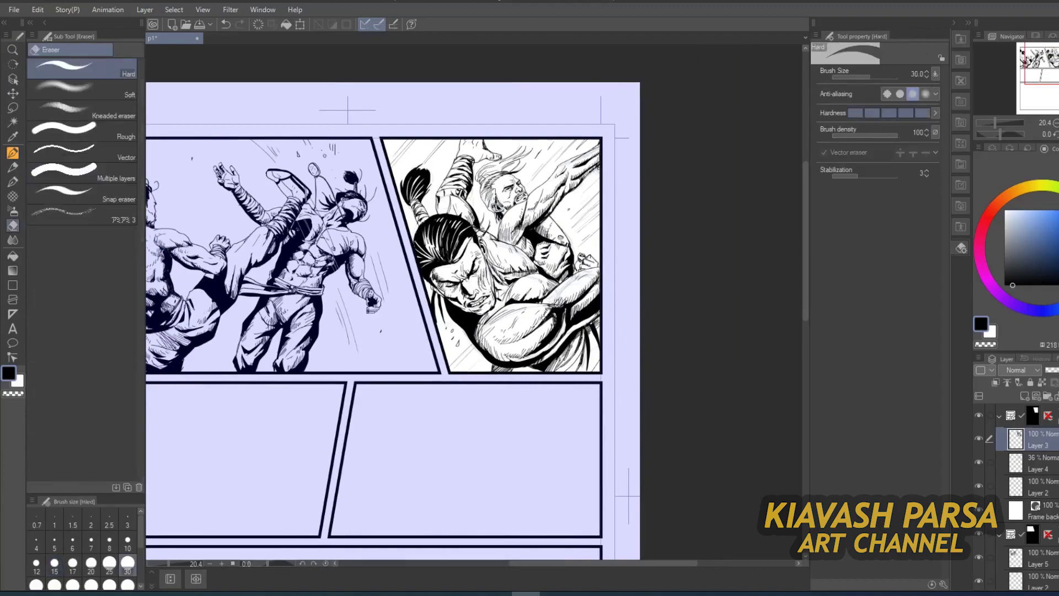
key("p")
left_click_drag(490, 311, 479, 326)
scroll(457, 302, "up", 2)
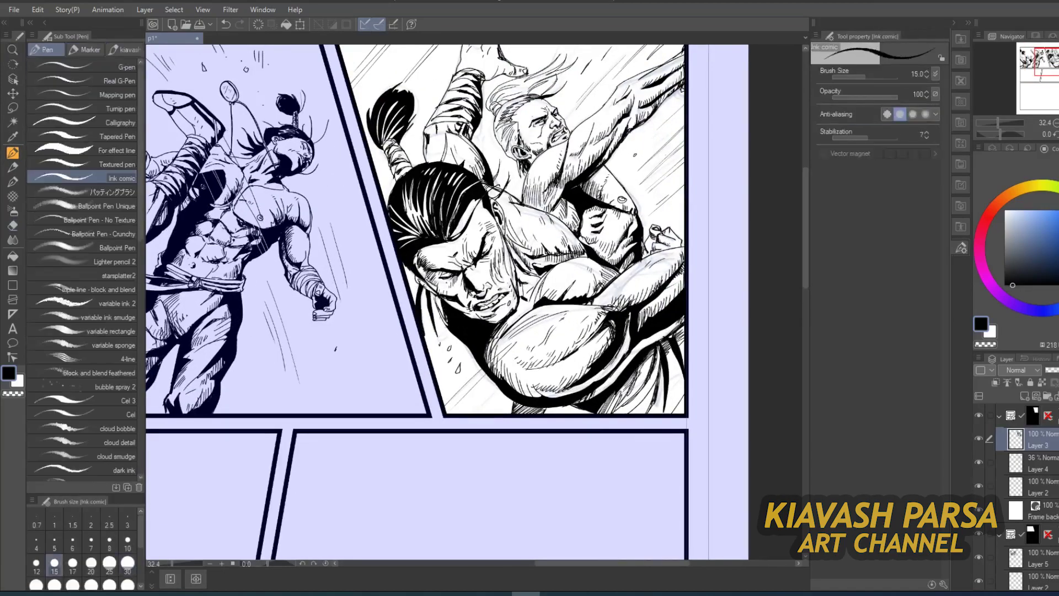
Touch up the foreground fighter's face and jaw edge with small ink strokes and the hard eraser, undoing the unwanted strokes
mouse_move(433, 293)
left_mouse_down()
mouse_move(447, 320)
mouse_move(417, 303)
left_mouse_up()
key("e")
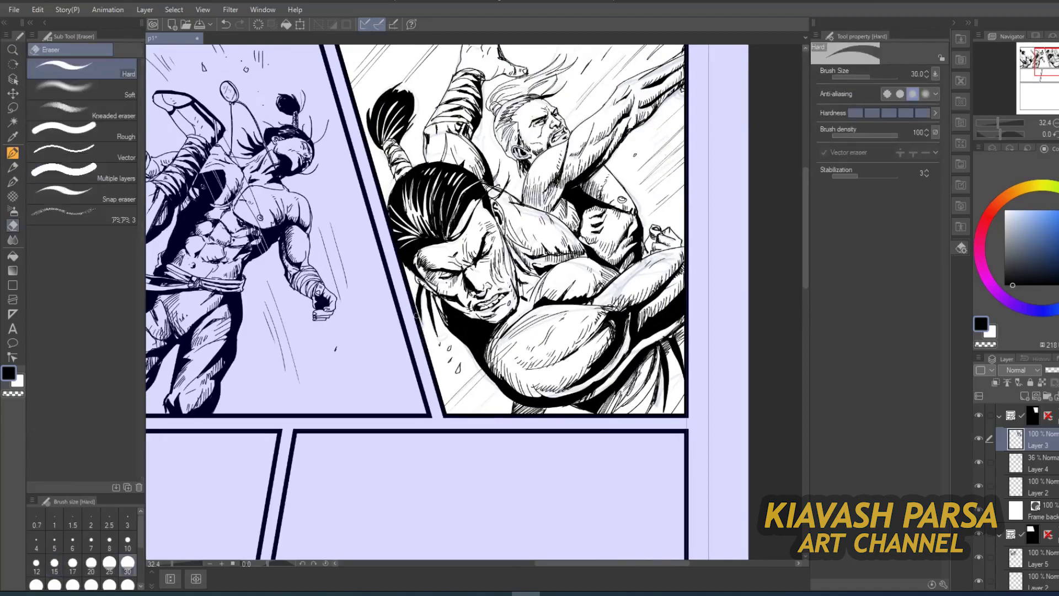
key("p")
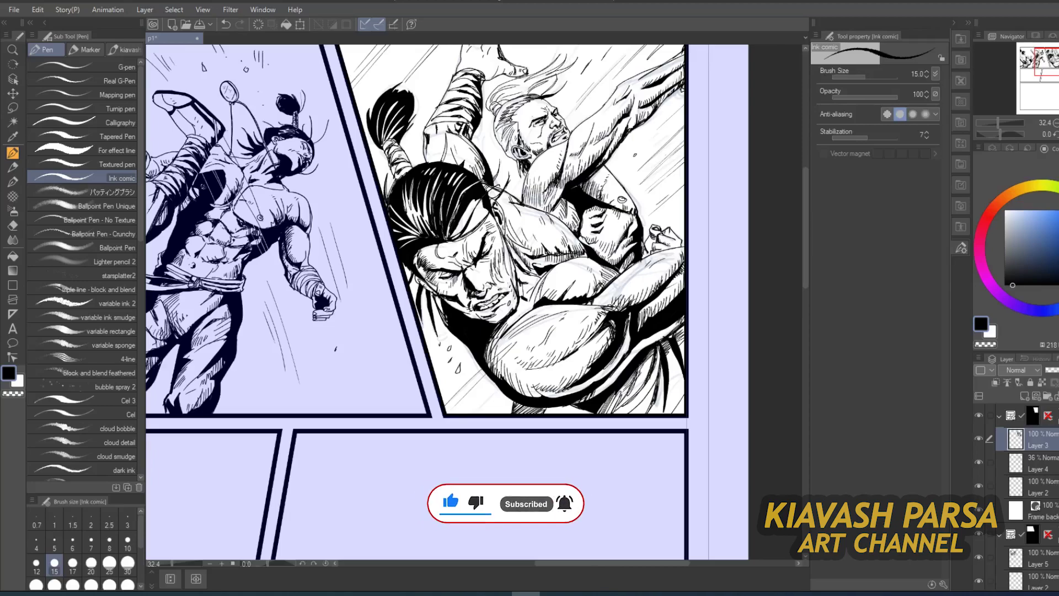
key("ctrl+z")
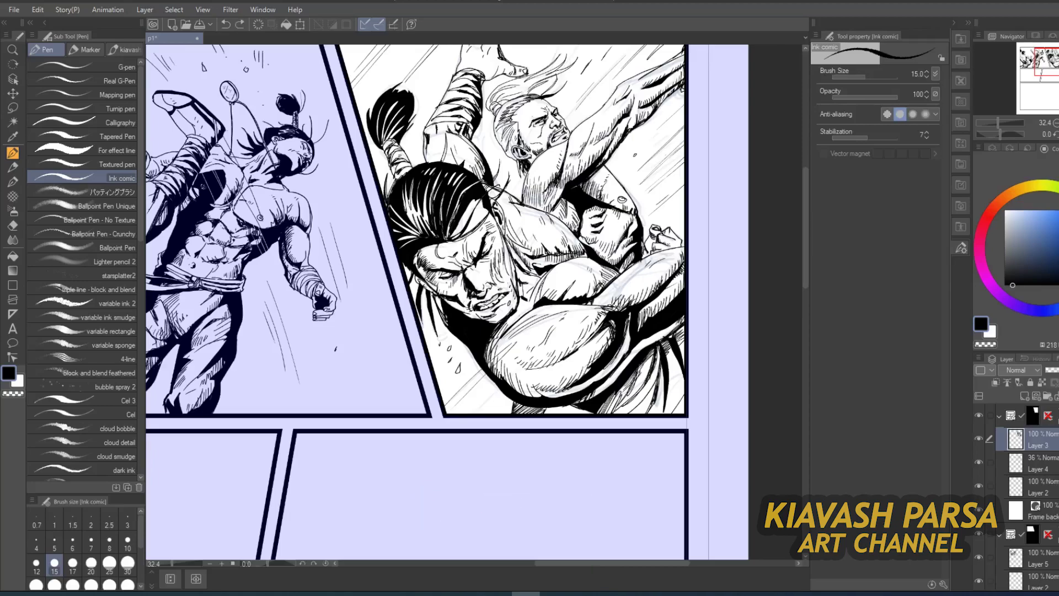
mouse_move(463, 280)
left_mouse_down()
mouse_move(467, 289)
mouse_move(483, 260)
left_mouse_up()
key("ctrl+z")
key("e")
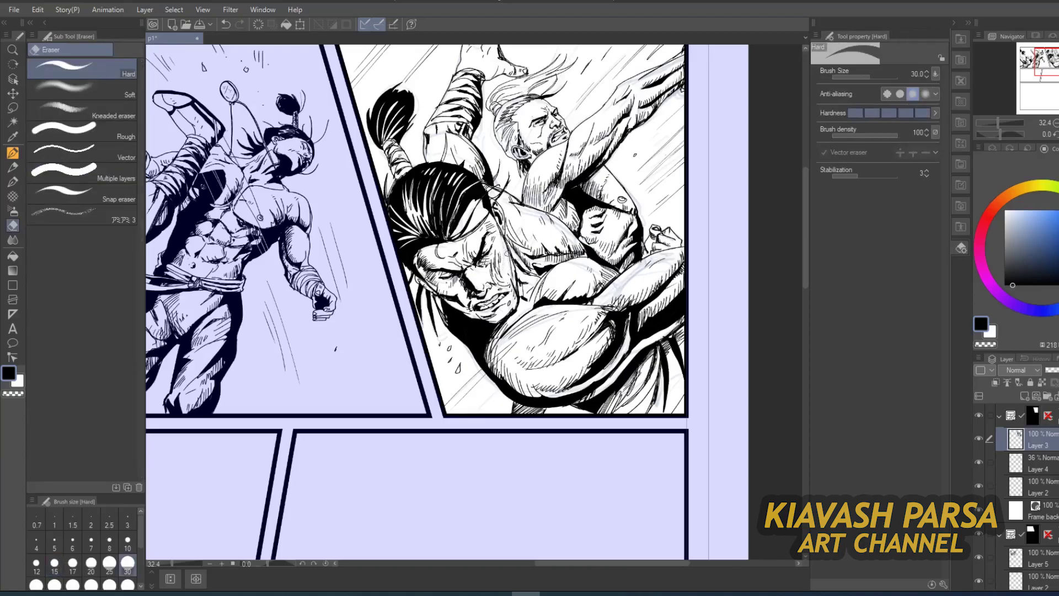
key("p")
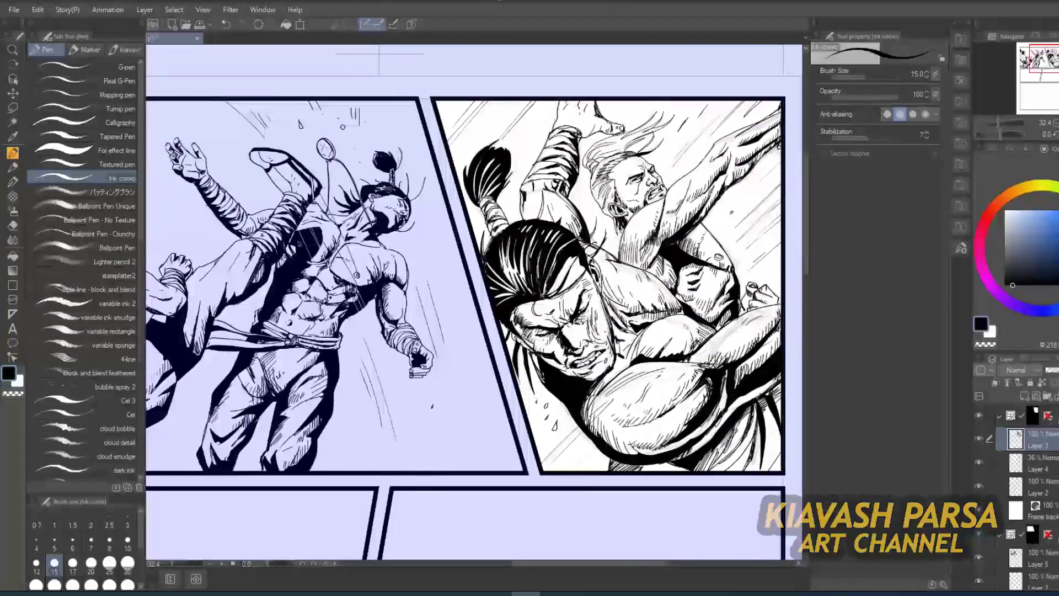
Select the Paper layer and check both inked upper panels together on the page
scroll(1037, 485, "down", 5)
left_click(1037, 578)
left_click_drag(567, 425, 617, 420)
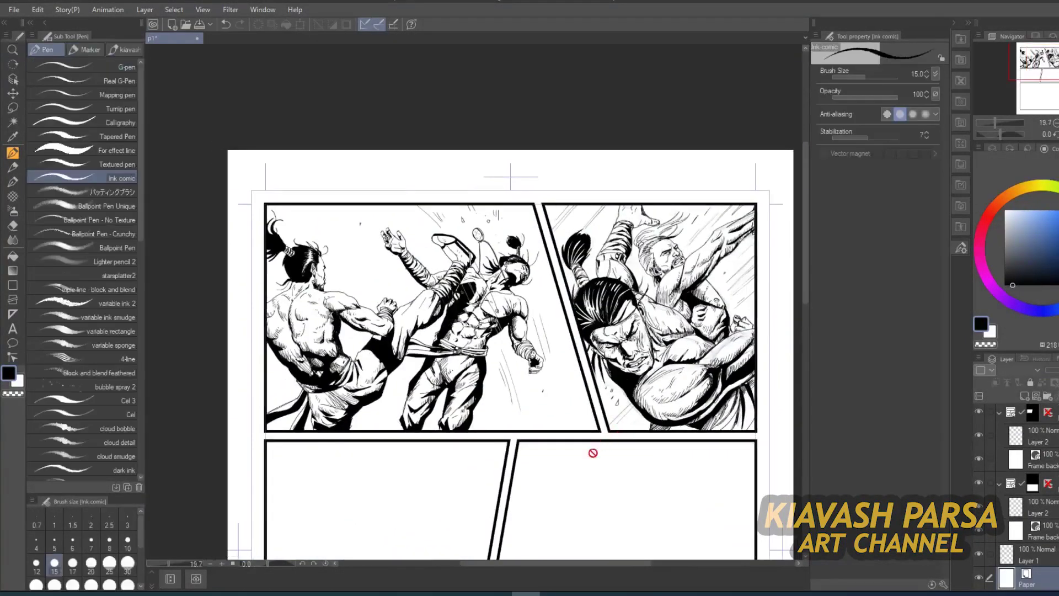